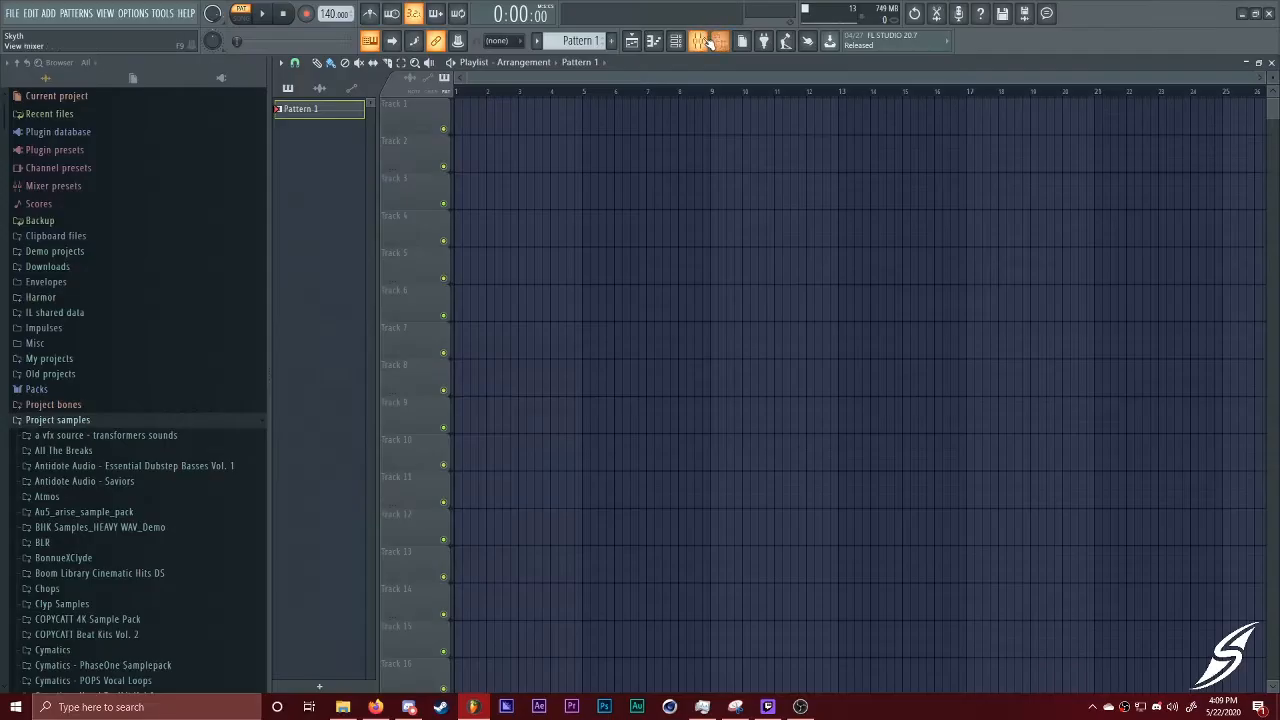
Switch to the web browser and examine the Ultimate OTT Tutorial article down to the Multiband Dynamics Audio Effect section
{"action": "left_click", "coordinate": [654, 280]}
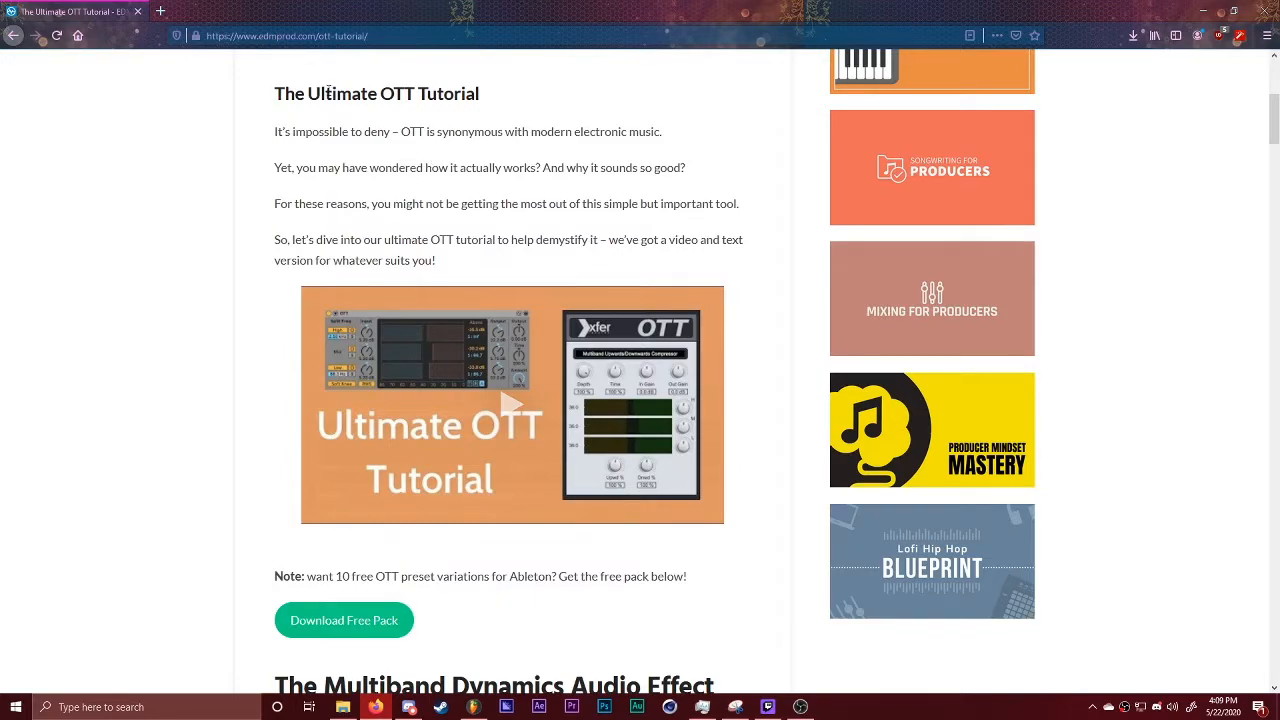
{"action": "left_click_drag", "start_coordinate": [276, 95], "coordinate": [437, 96]}
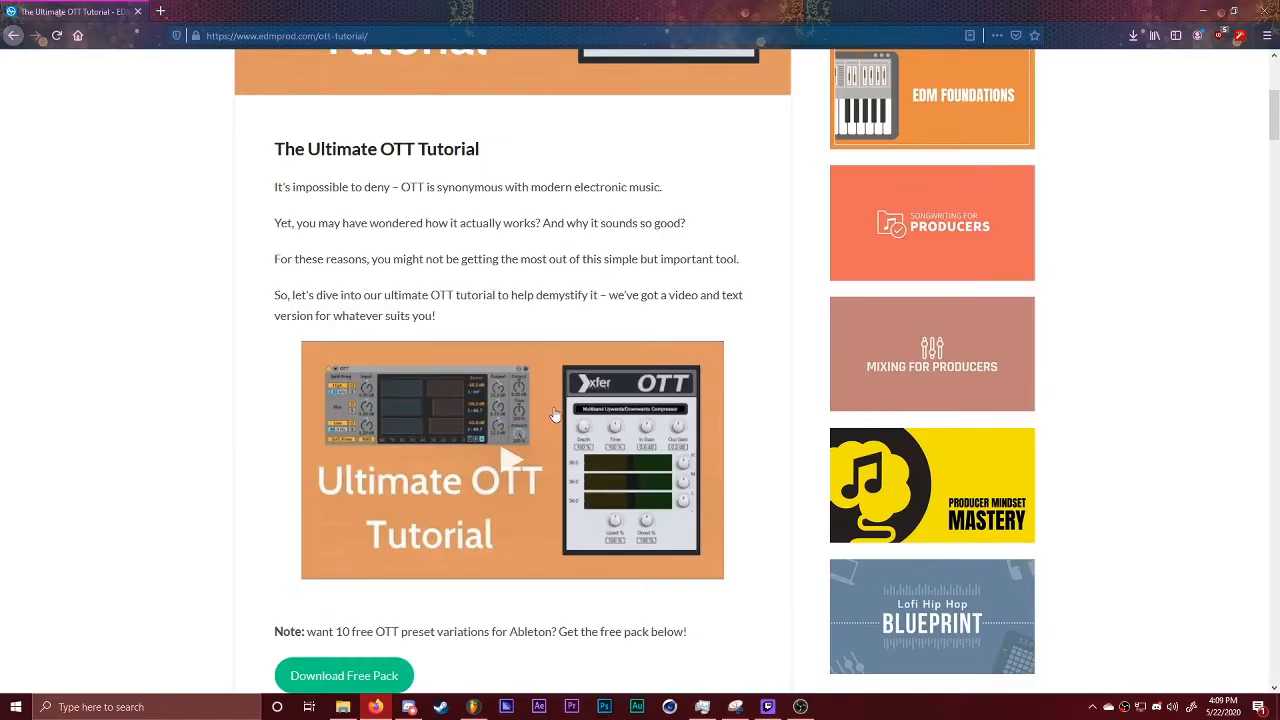
{"action": "scroll", "coordinate": [555, 418], "scroll_direction": "down", "scroll_amount": 5}
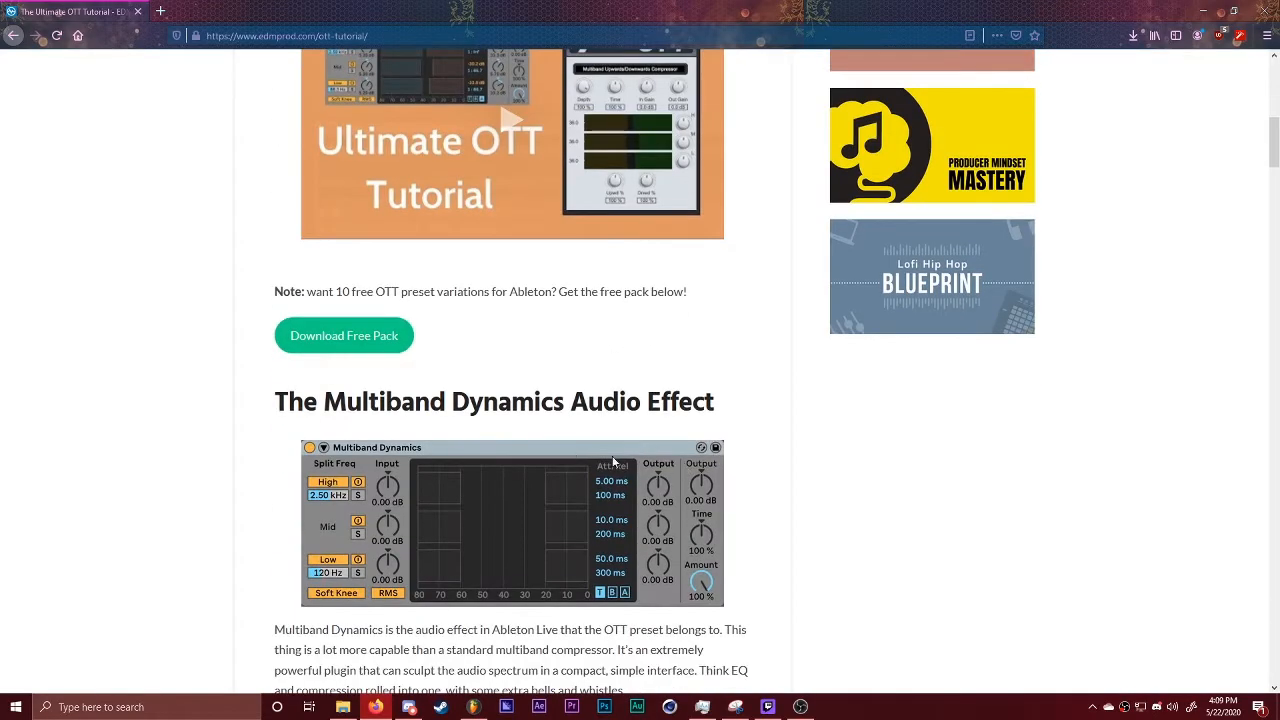
{"action": "scroll", "coordinate": [669, 487], "scroll_direction": "down", "scroll_amount": 2}
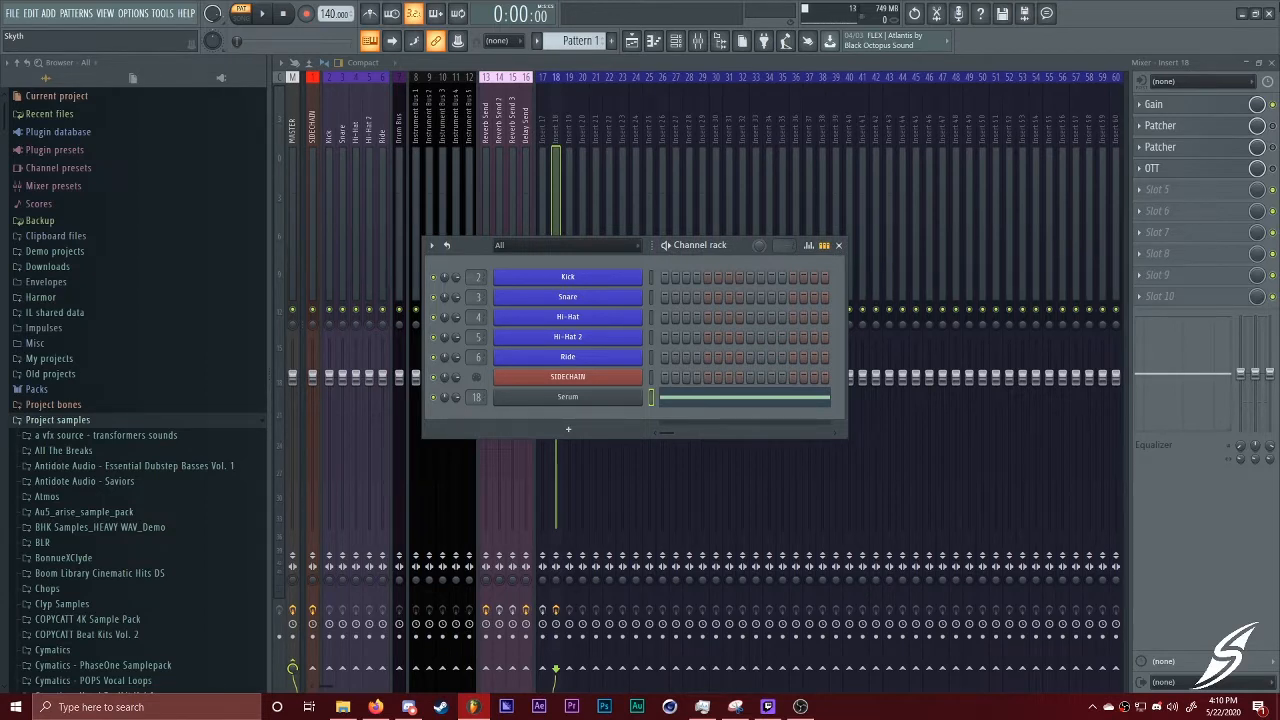
View the map of the first Patcher effect on Insert 18 in FL Studio and close it again
{"action": "left_click", "coordinate": [1160, 125]}
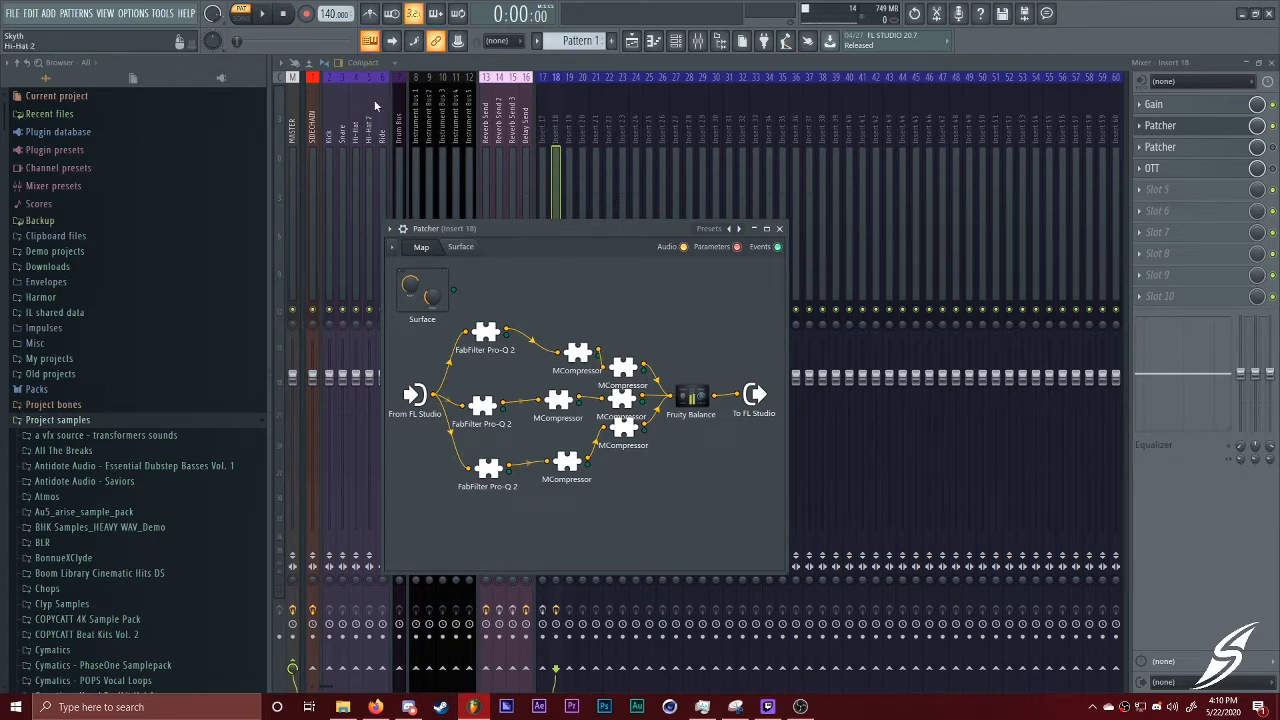
{"action": "left_click", "coordinate": [1160, 125]}
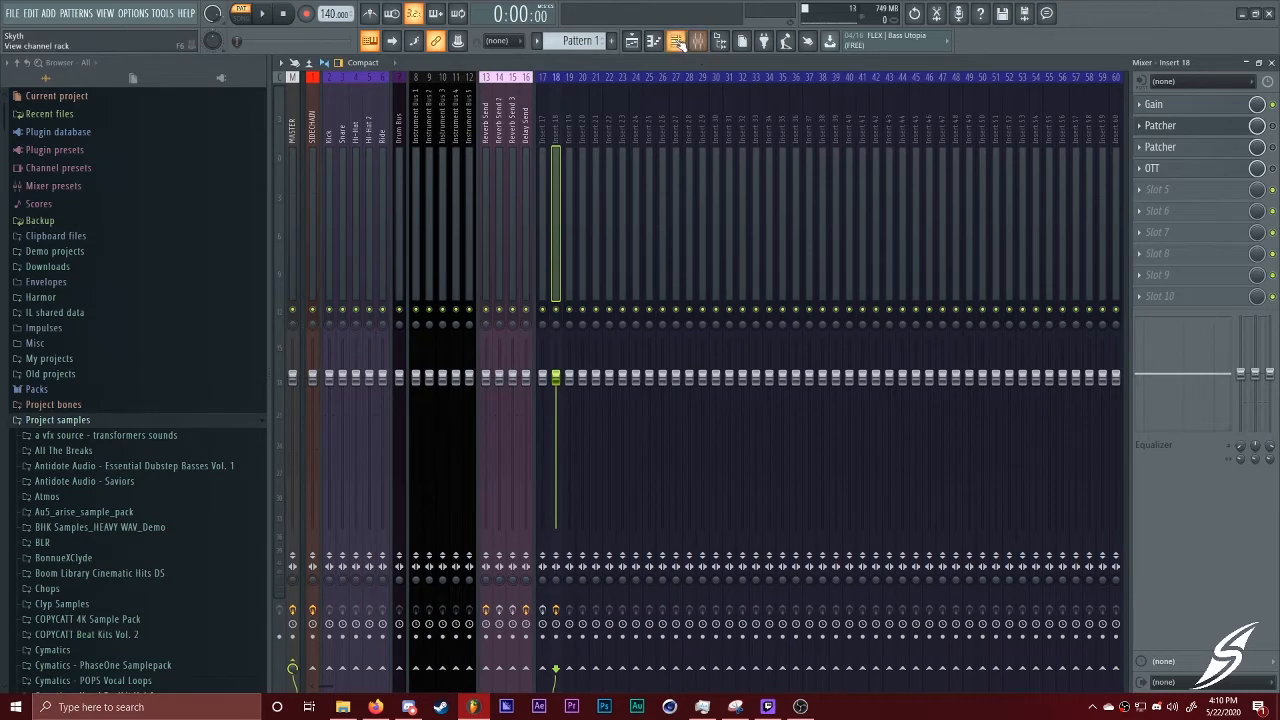
Open the Serum channel, sweep its filter cutoff to audition the sound, and close the synth
{"action": "left_click", "coordinate": [677, 41]}
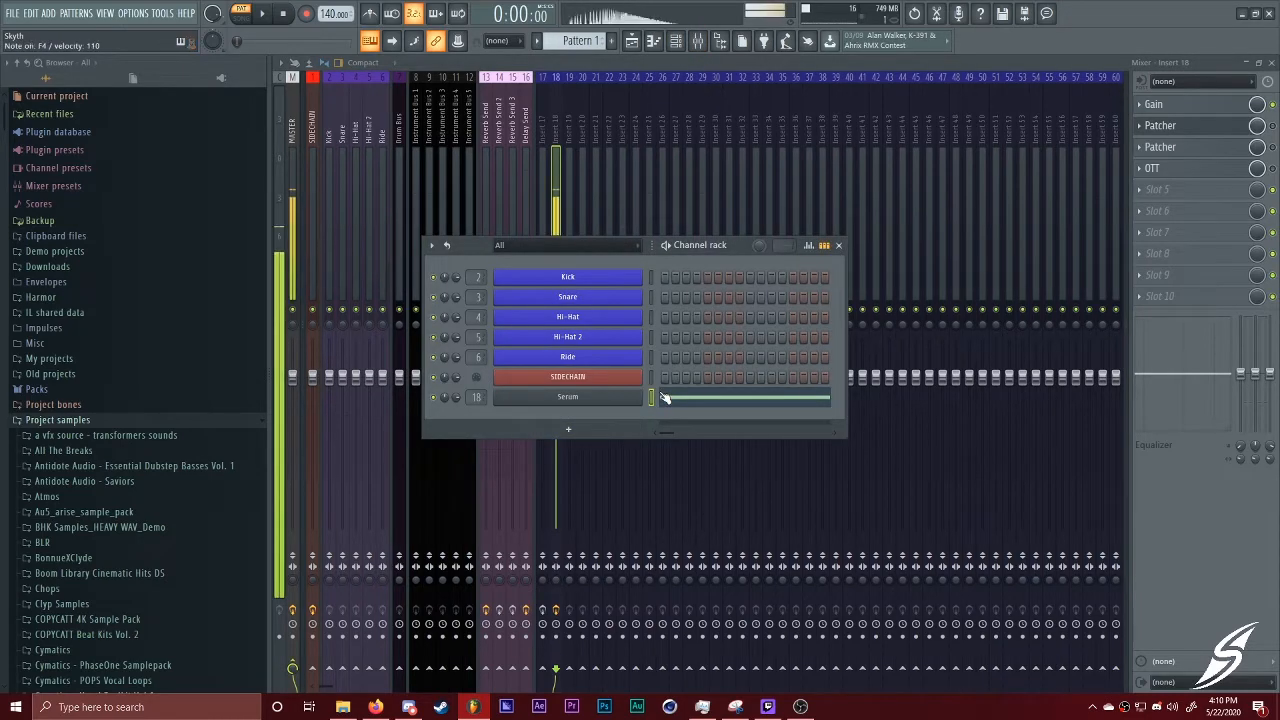
{"action": "left_click", "coordinate": [625, 396]}
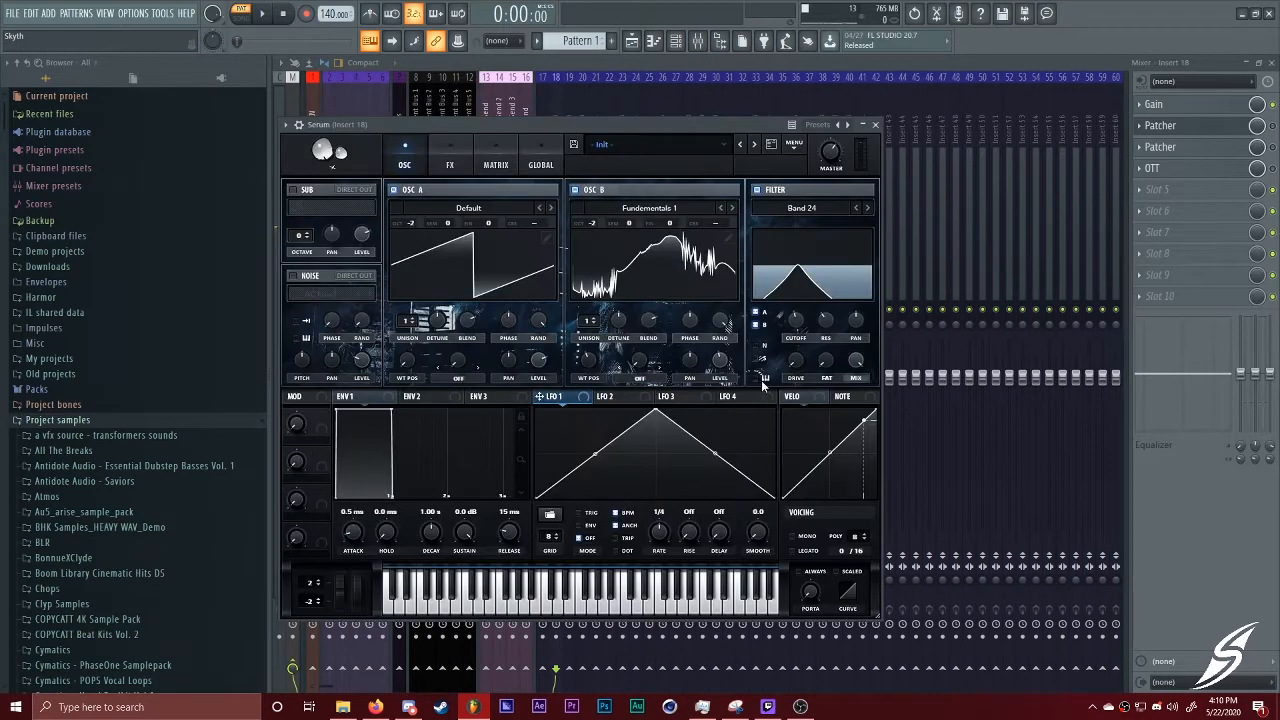
{"action": "left_click_drag", "start_coordinate": [806, 293], "coordinate": [800, 338]}
{"action": "left_click", "coordinate": [875, 124]}
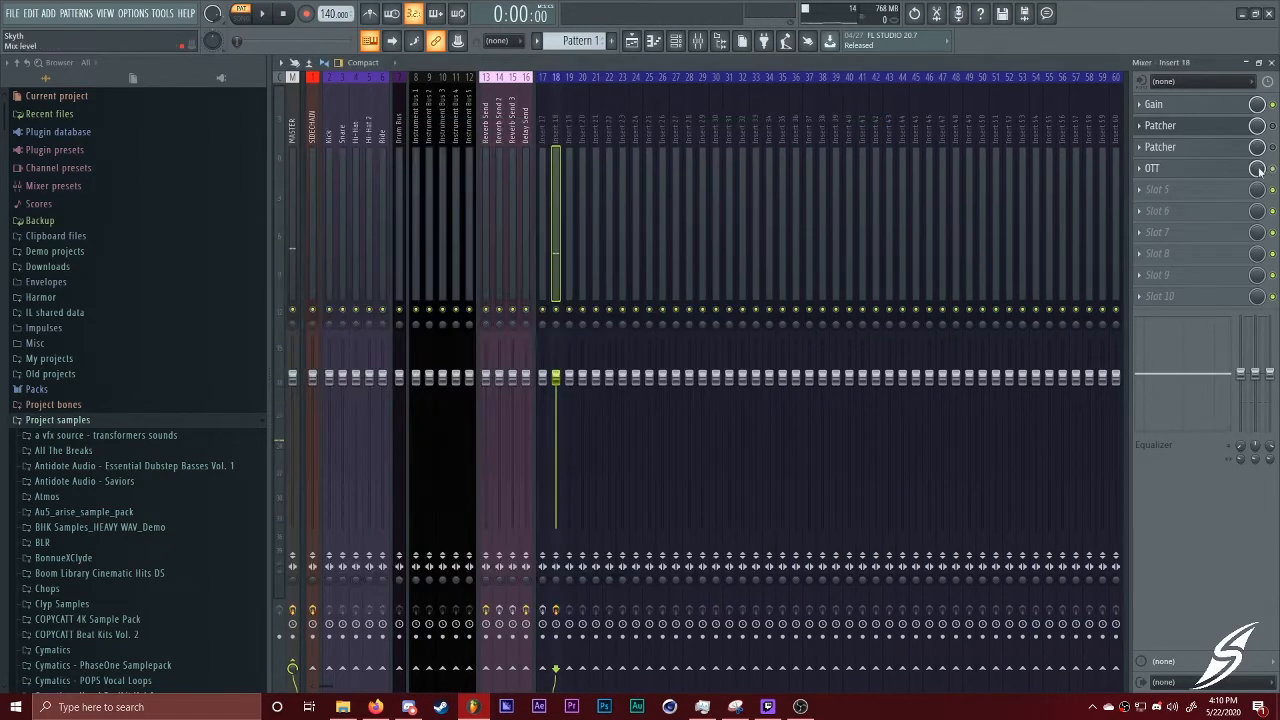
Sweep Serum's filter cutoff with OTT active for comparison, and disable the OTT effect on Insert 18
{"action": "left_click", "coordinate": [678, 41]}
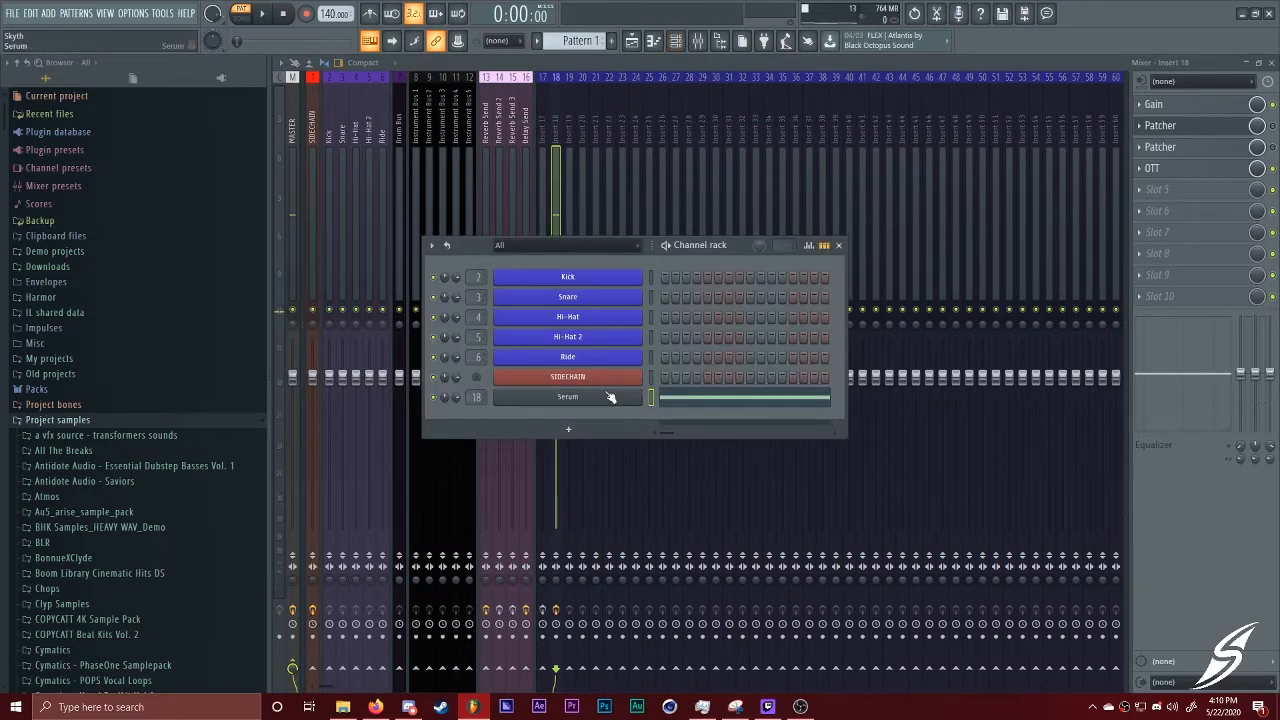
{"action": "left_click", "coordinate": [570, 397]}
{"action": "left_click_drag", "start_coordinate": [798, 320], "coordinate": [798, 350]}
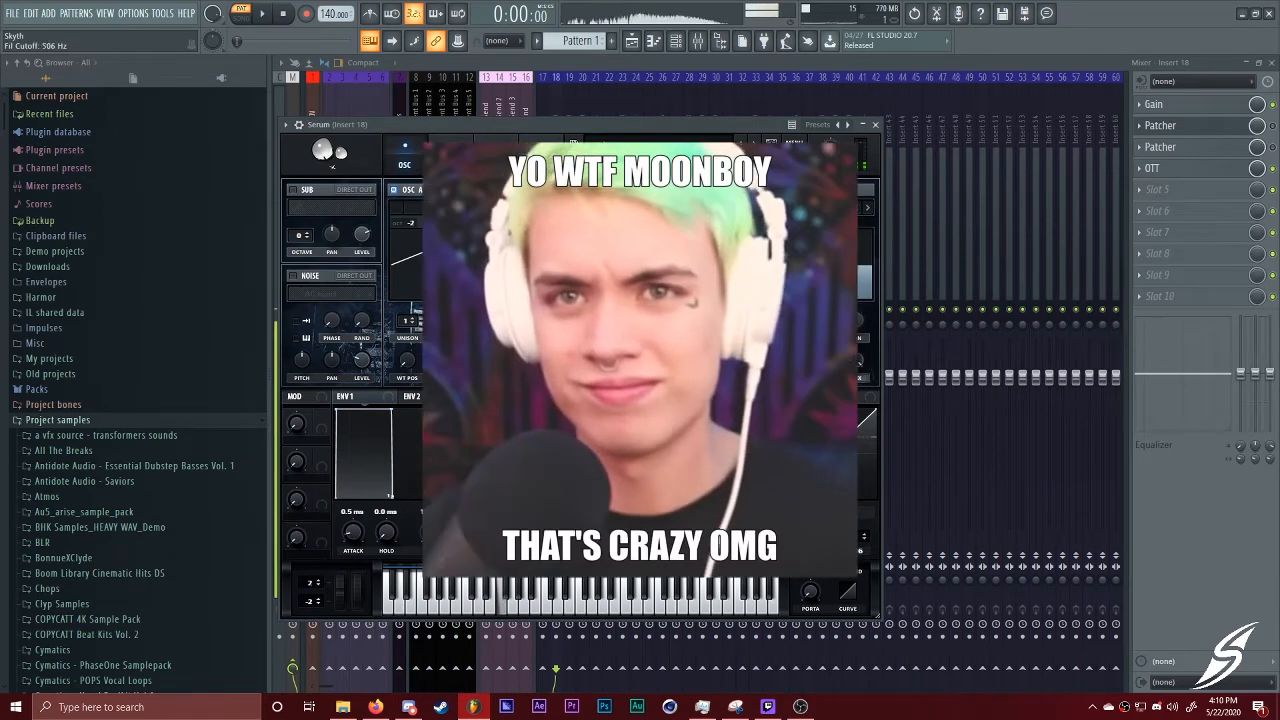
{"action": "left_click", "coordinate": [1273, 168]}
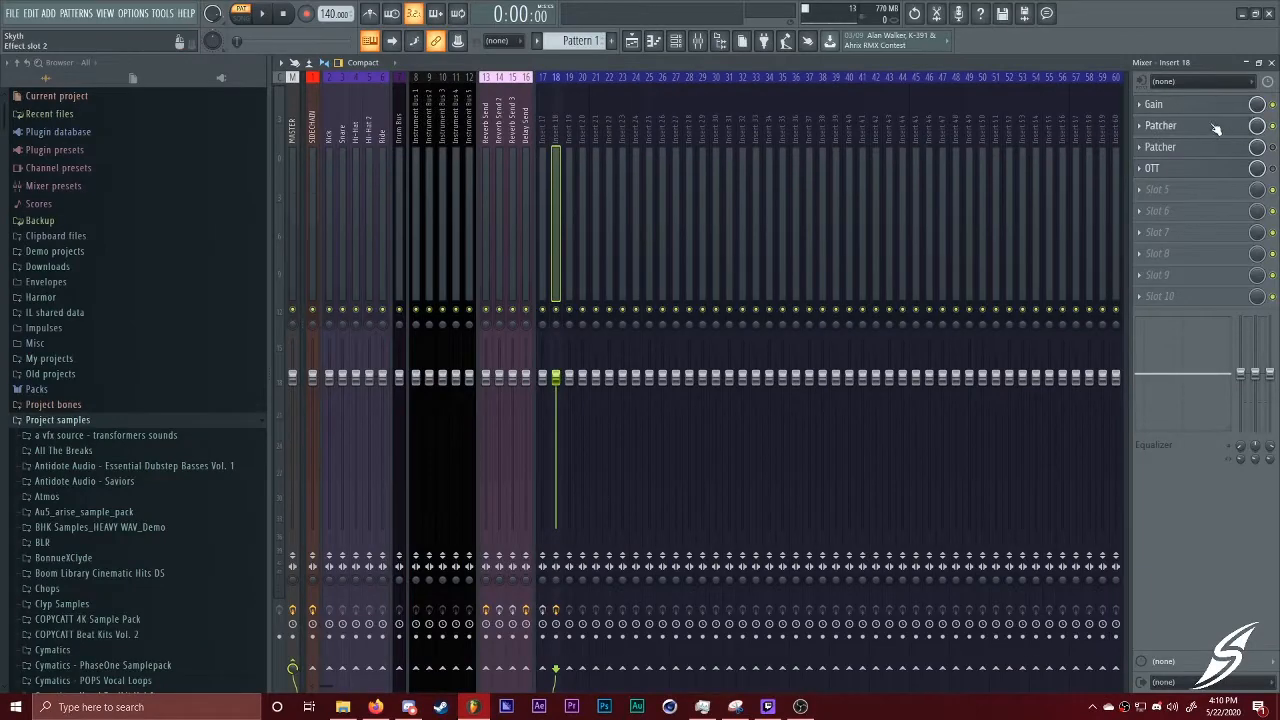
View the first Patcher effect on Insert 18 and the OTT plugin's controls for comparison
{"action": "left_click", "coordinate": [1216, 128]}
{"action": "left_click_drag", "start_coordinate": [527, 232], "coordinate": [636, 201]}
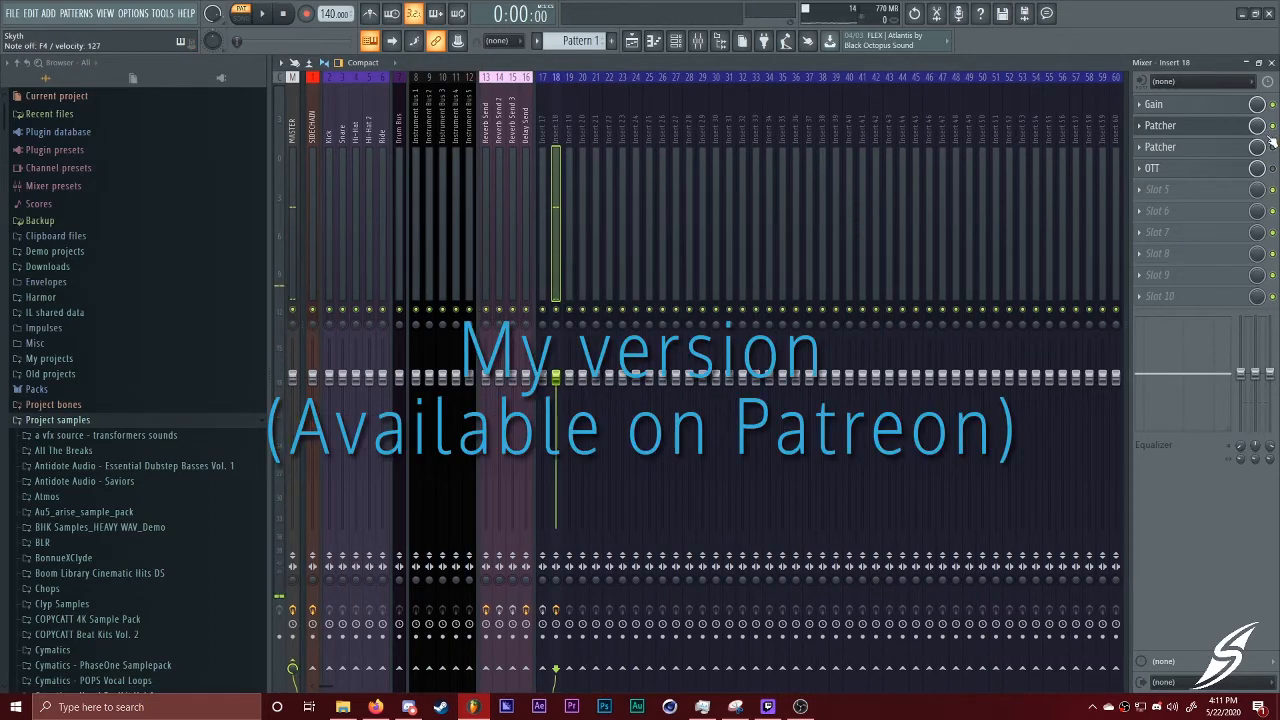
{"action": "left_click", "coordinate": [1165, 126]}
{"action": "left_click", "coordinate": [1189, 126]}
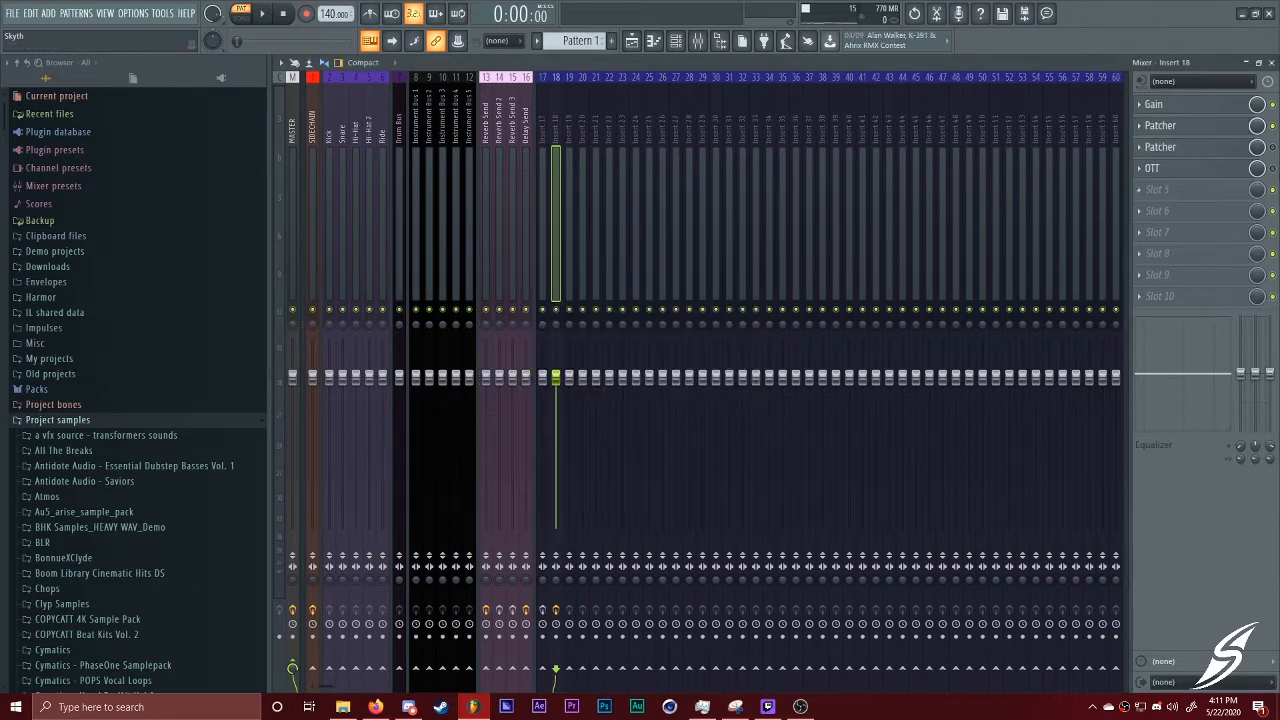
{"action": "left_click", "coordinate": [1158, 168]}
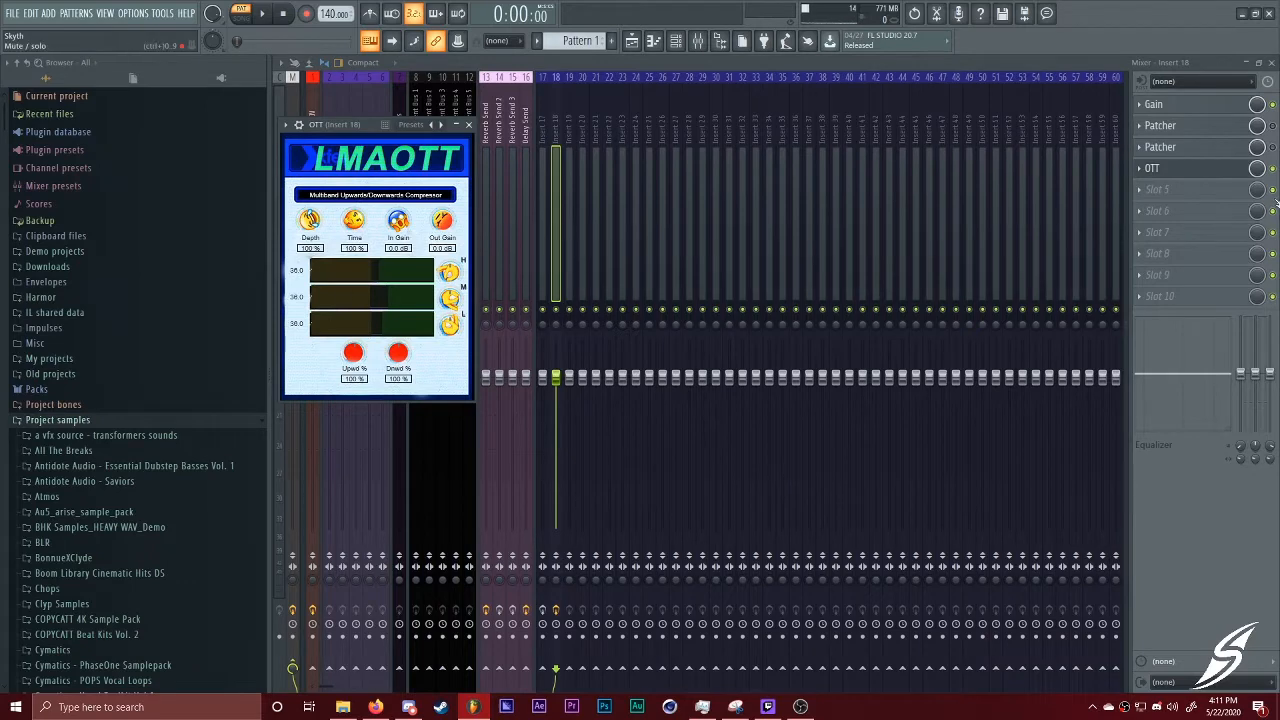
{"action": "left_click", "coordinate": [1158, 168]}
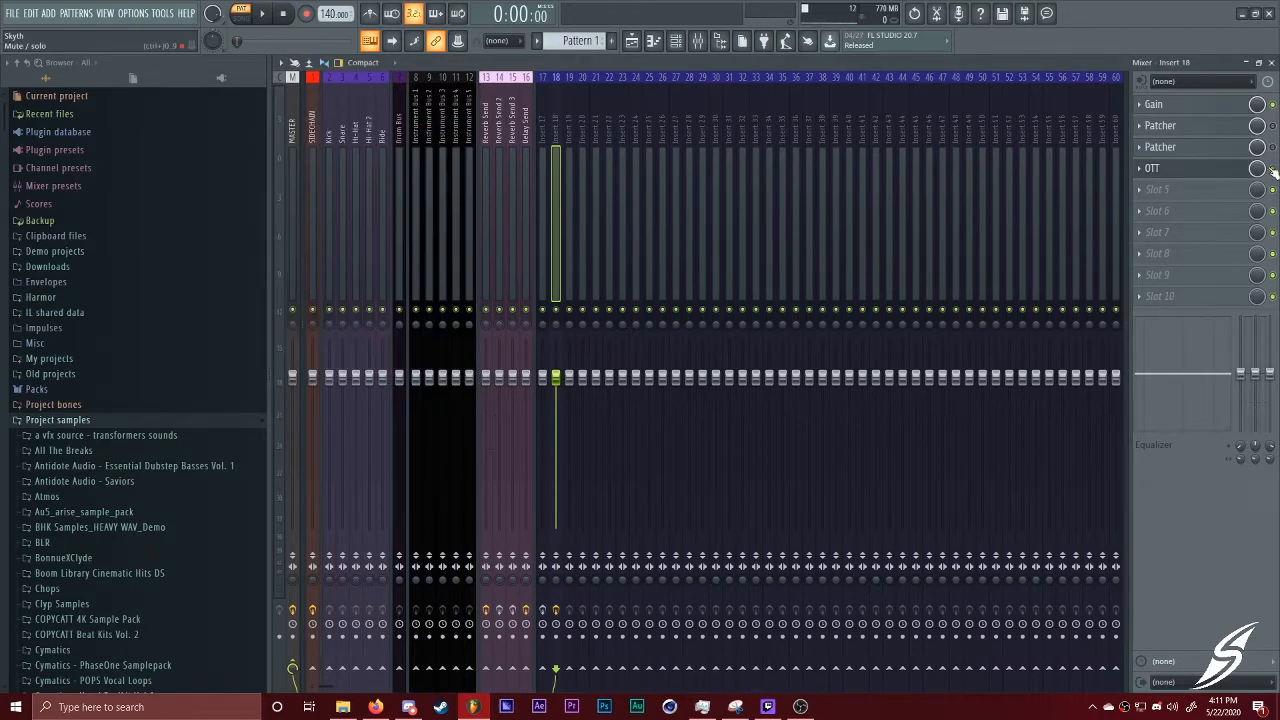
Open the first MCompressor of the upper chain in the first Patcher effect and move its window aside
{"action": "left_click", "coordinate": [1222, 127]}
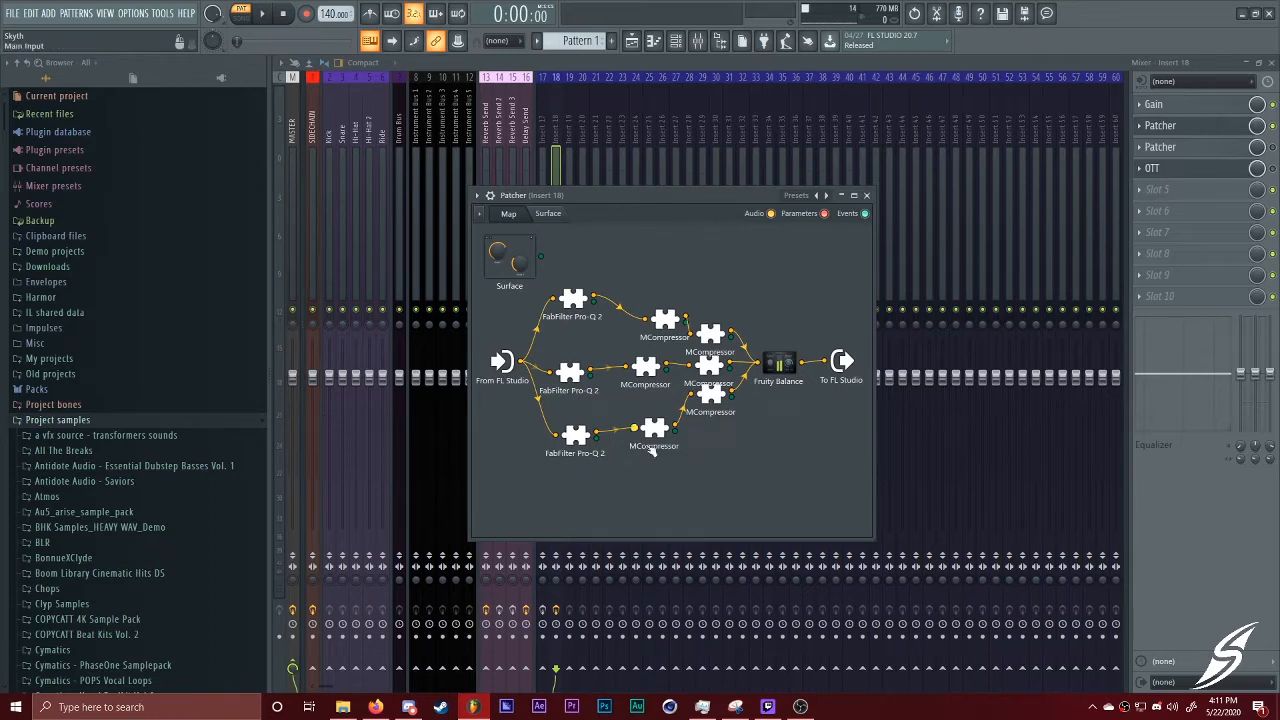
{"action": "double_click", "coordinate": [668, 320]}
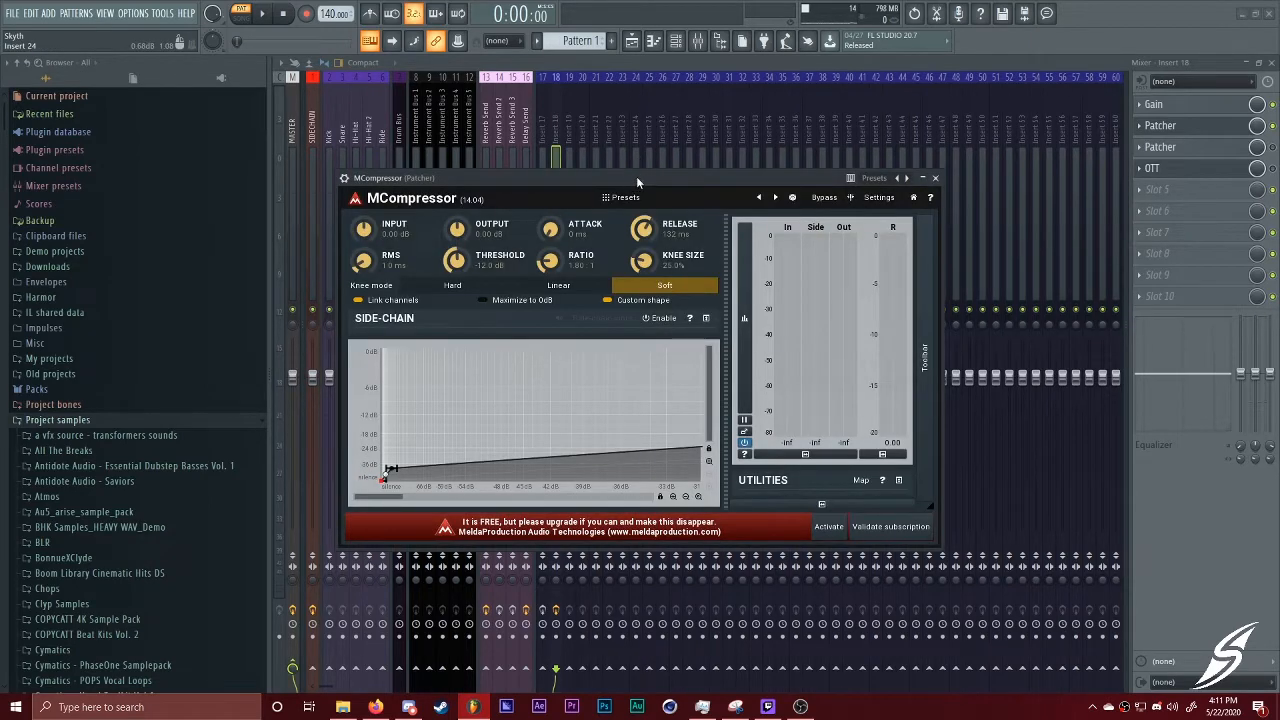
{"action": "left_click_drag", "start_coordinate": [636, 176], "coordinate": [907, 114]}
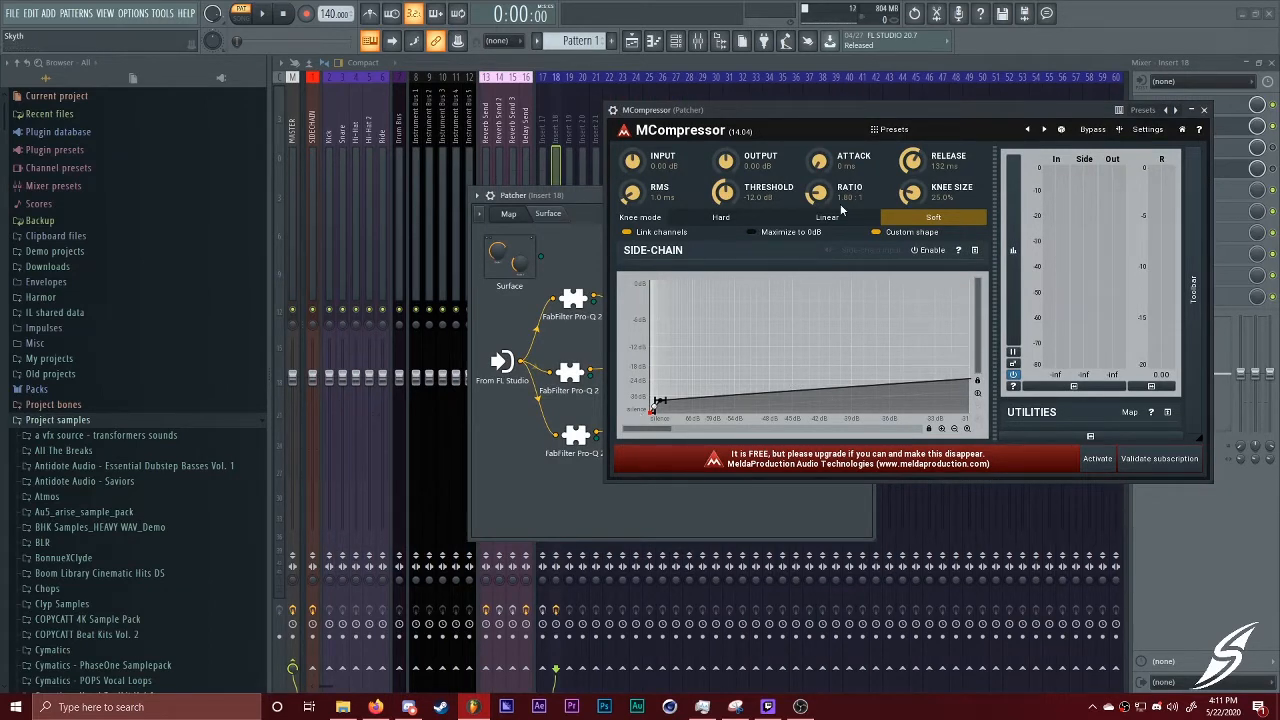
Try a ratio of 20:1 on the upper chain's first MCompressor and close the compressor
{"action": "left_click_drag", "start_coordinate": [827, 196], "coordinate": [827, 152]}
{"action": "left_click", "coordinate": [1190, 110]}
{"action": "left_click", "coordinate": [1190, 110]}
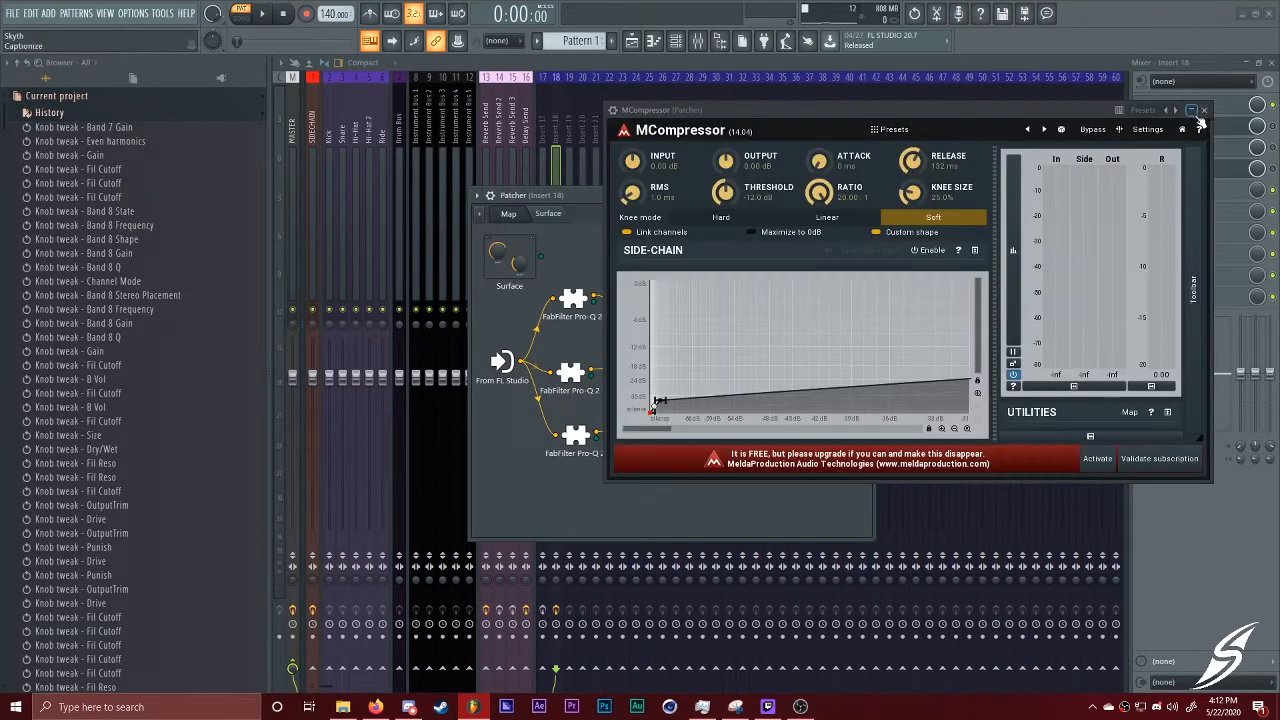
{"action": "left_click", "coordinate": [1205, 110]}
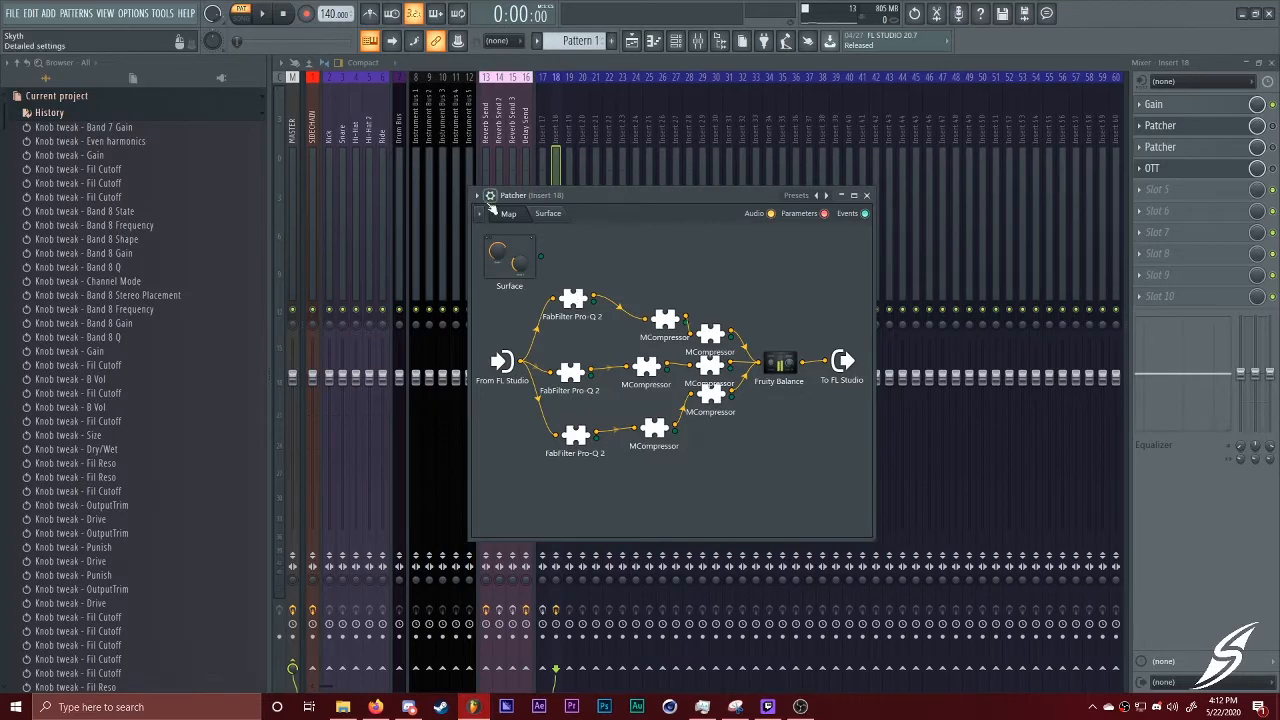
Inspect the low-cut band of the FabFilter Pro-Q 2 in the upper Patcher chain and close the equalizer
{"action": "left_click", "coordinate": [573, 305]}
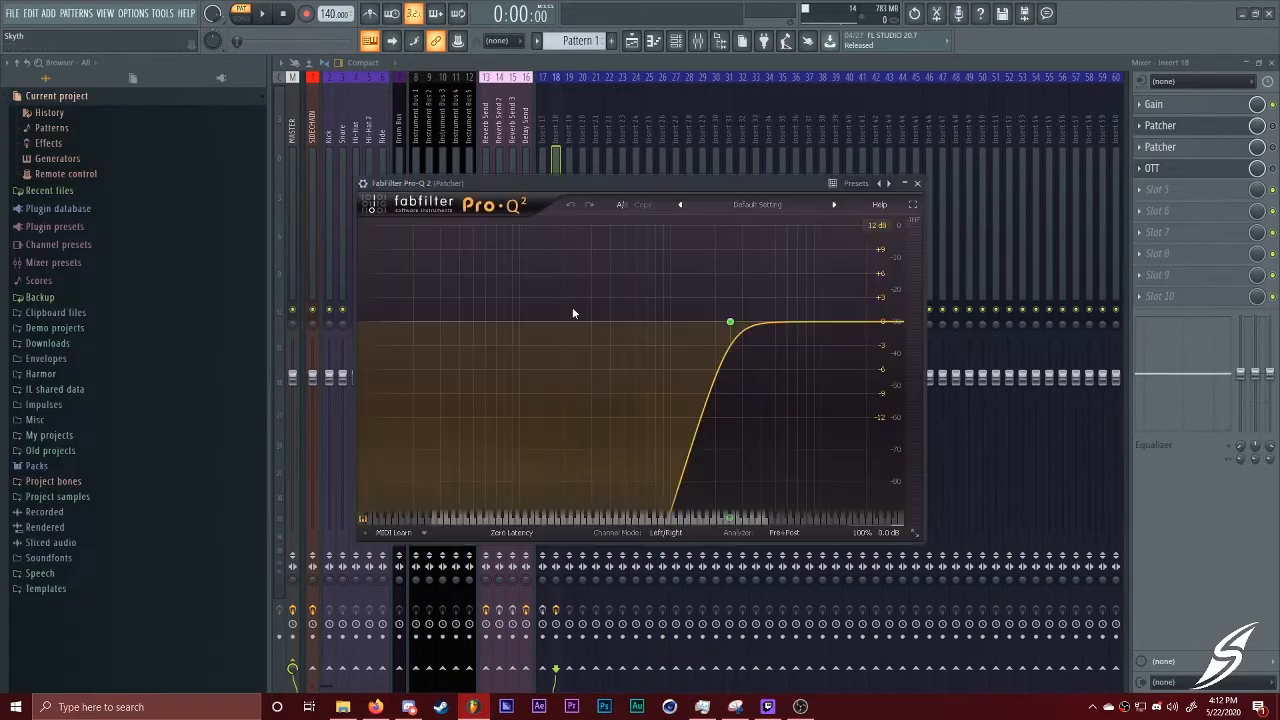
{"action": "left_click", "coordinate": [917, 183]}
{"action": "mouse_move", "coordinate": [586, 383]}
{"action": "left_mouse_down"}
{"action": "mouse_move", "coordinate": [602, 381]}
{"action": "mouse_move", "coordinate": [586, 383]}
{"action": "left_mouse_up"}
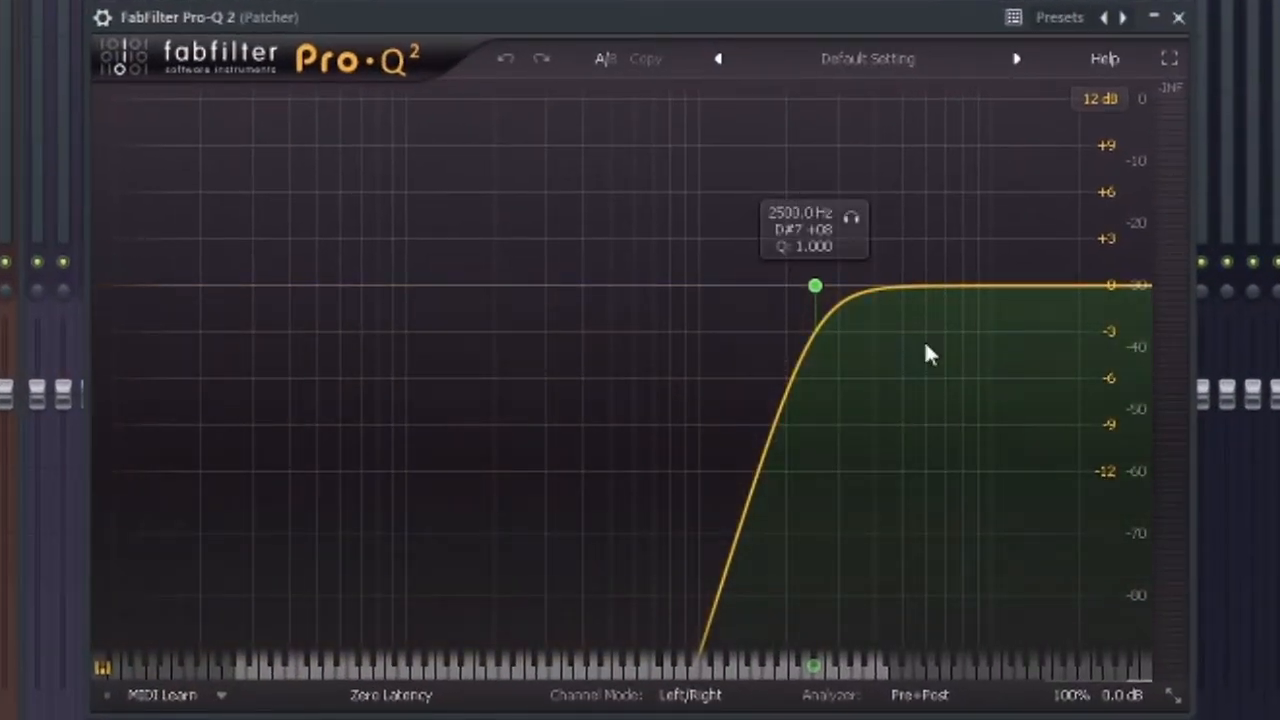
{"action": "left_click", "coordinate": [815, 286]}
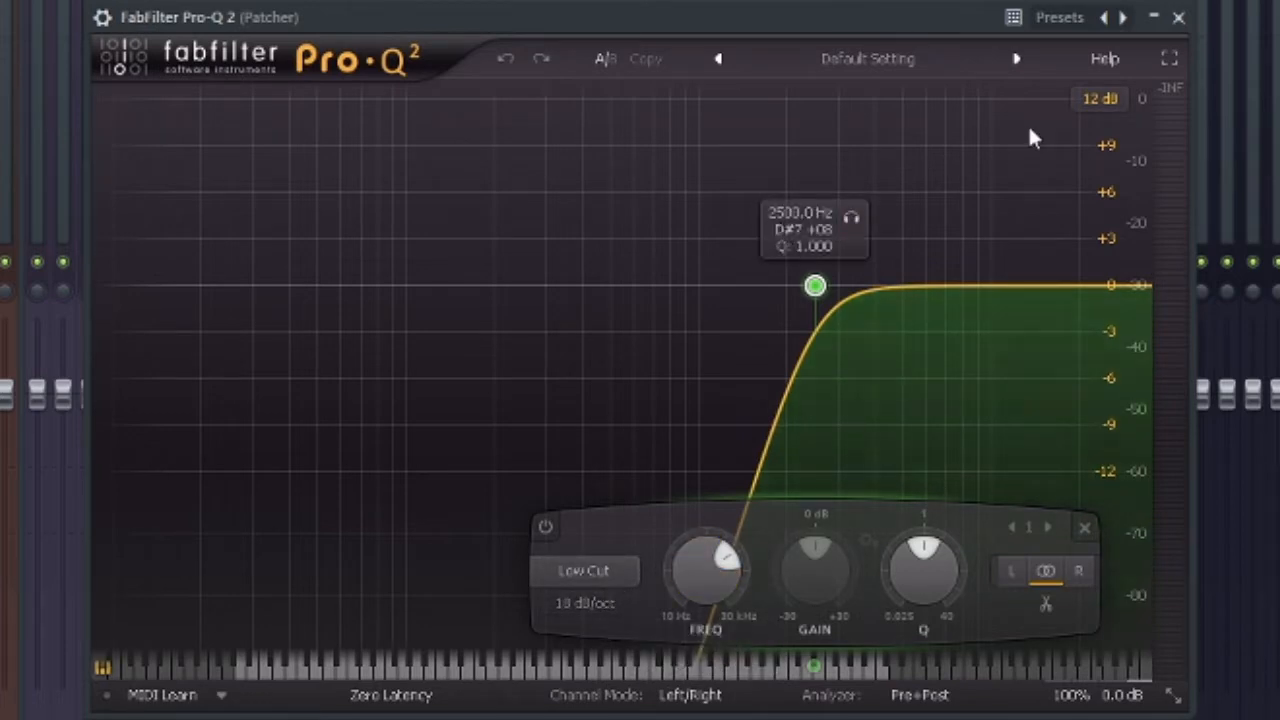
{"action": "left_click", "coordinate": [1180, 18]}
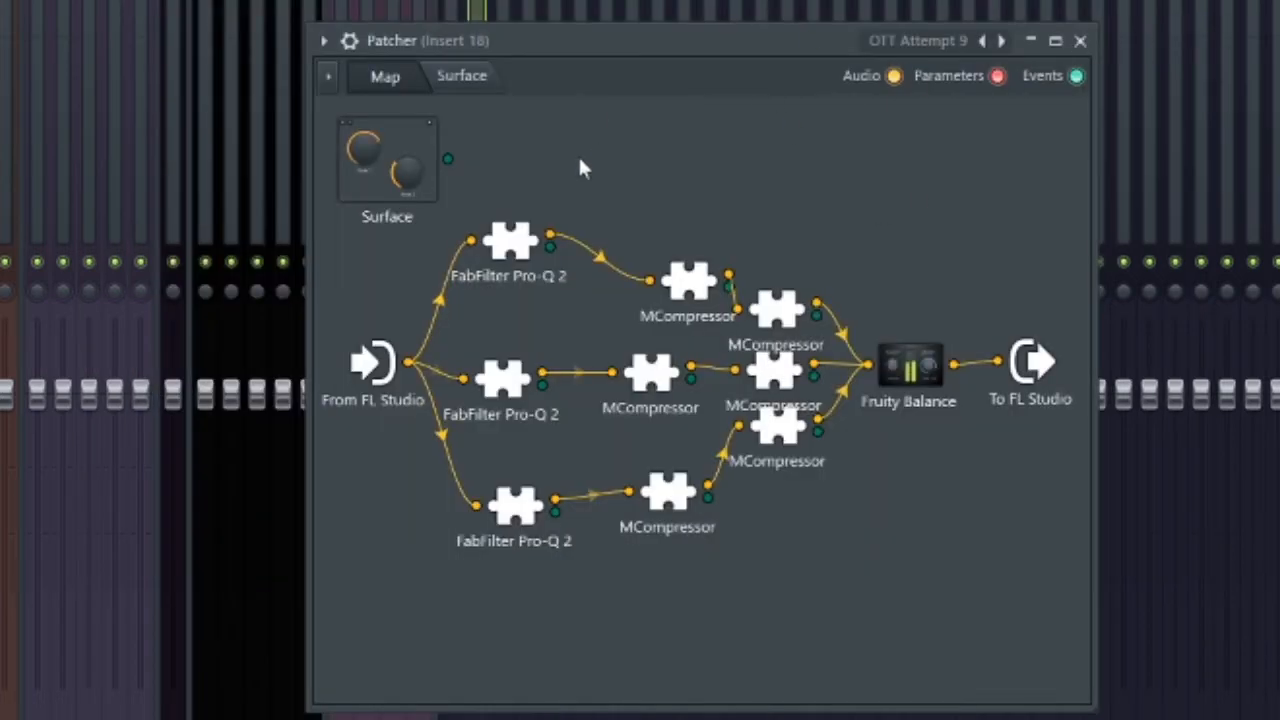
Inspect the cut frequencies of the FabFilter Pro-Q 2 equalizers in the middle and lower Patcher chains
{"action": "double_click", "coordinate": [511, 390]}
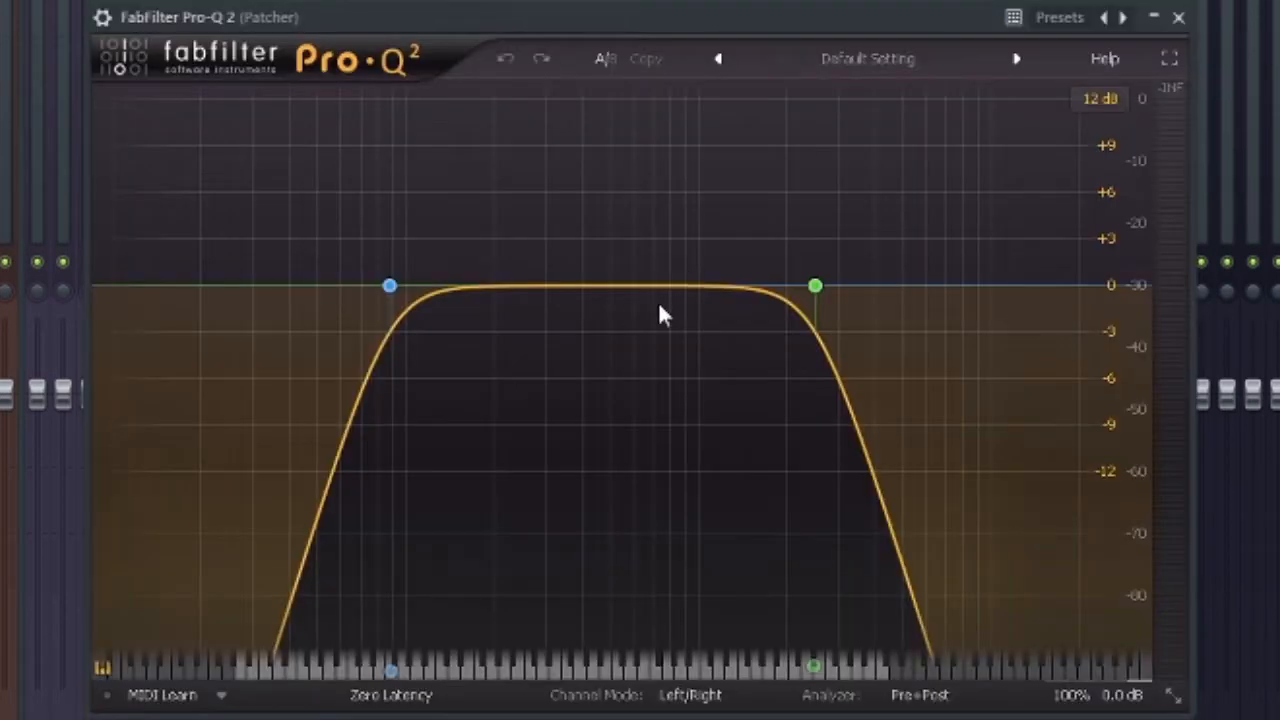
{"action": "left_click", "coordinate": [389, 289]}
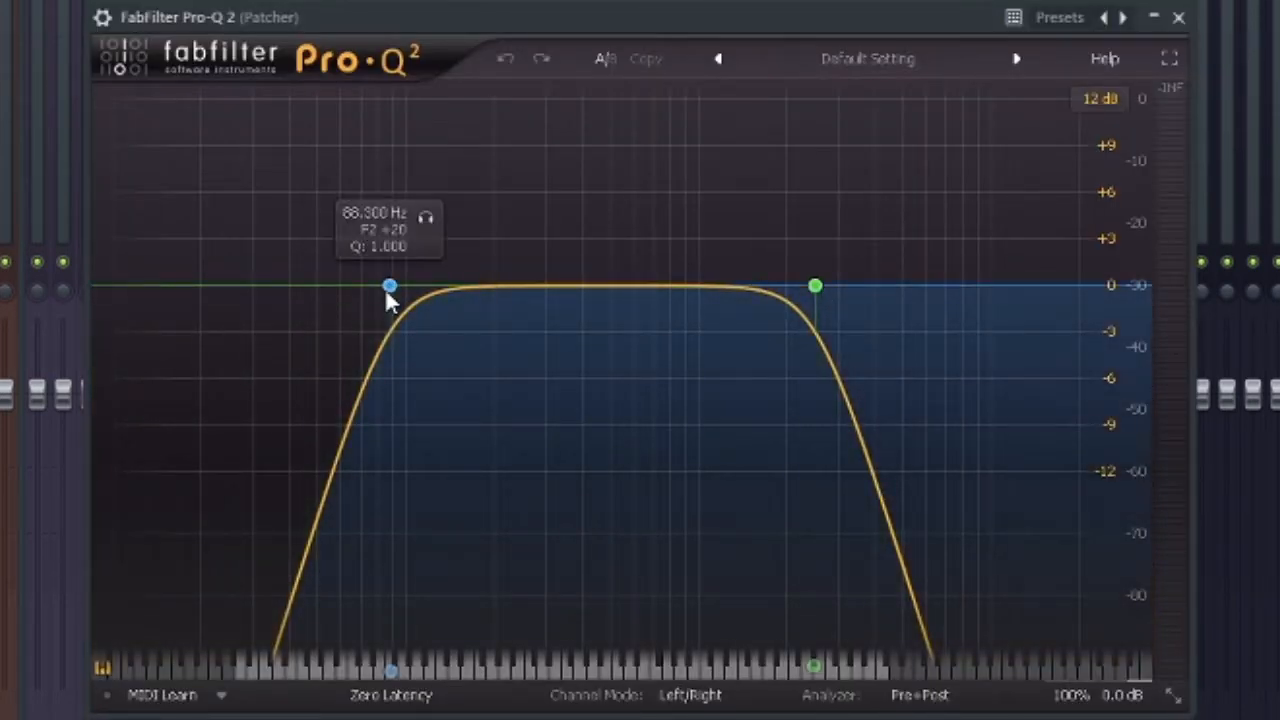
{"action": "left_click", "coordinate": [1179, 17]}
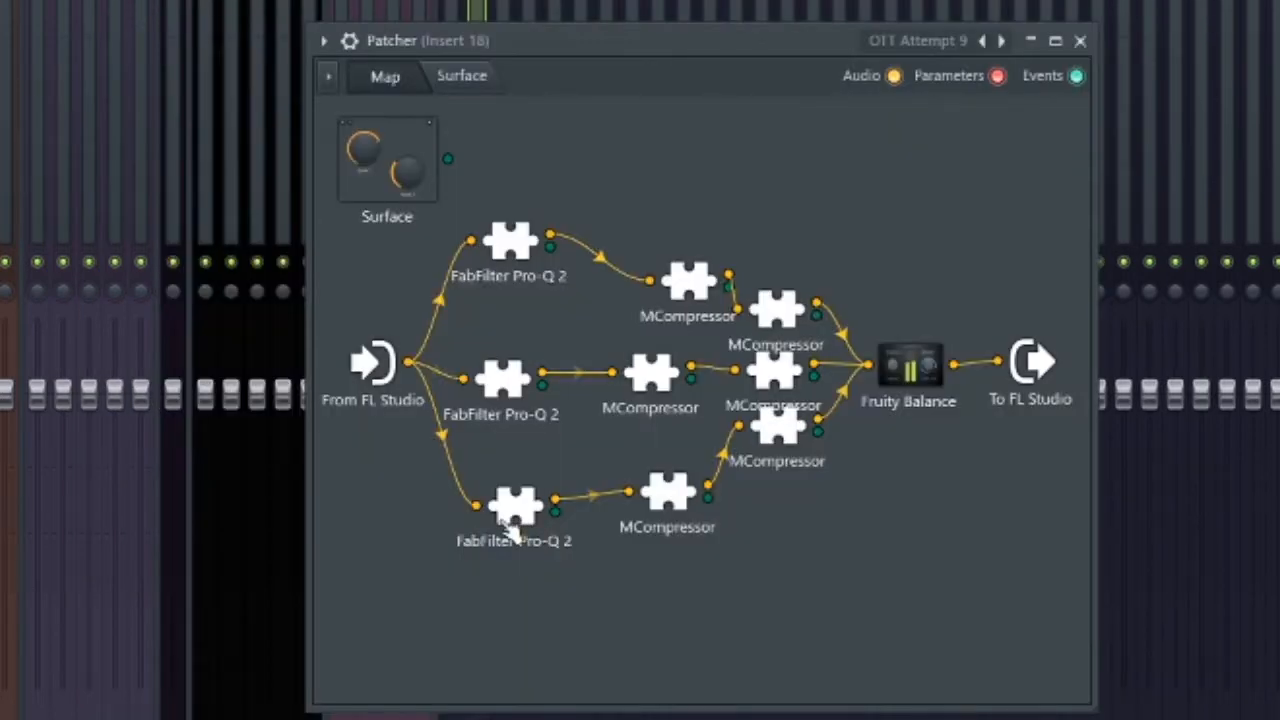
{"action": "double_click", "coordinate": [510, 522]}
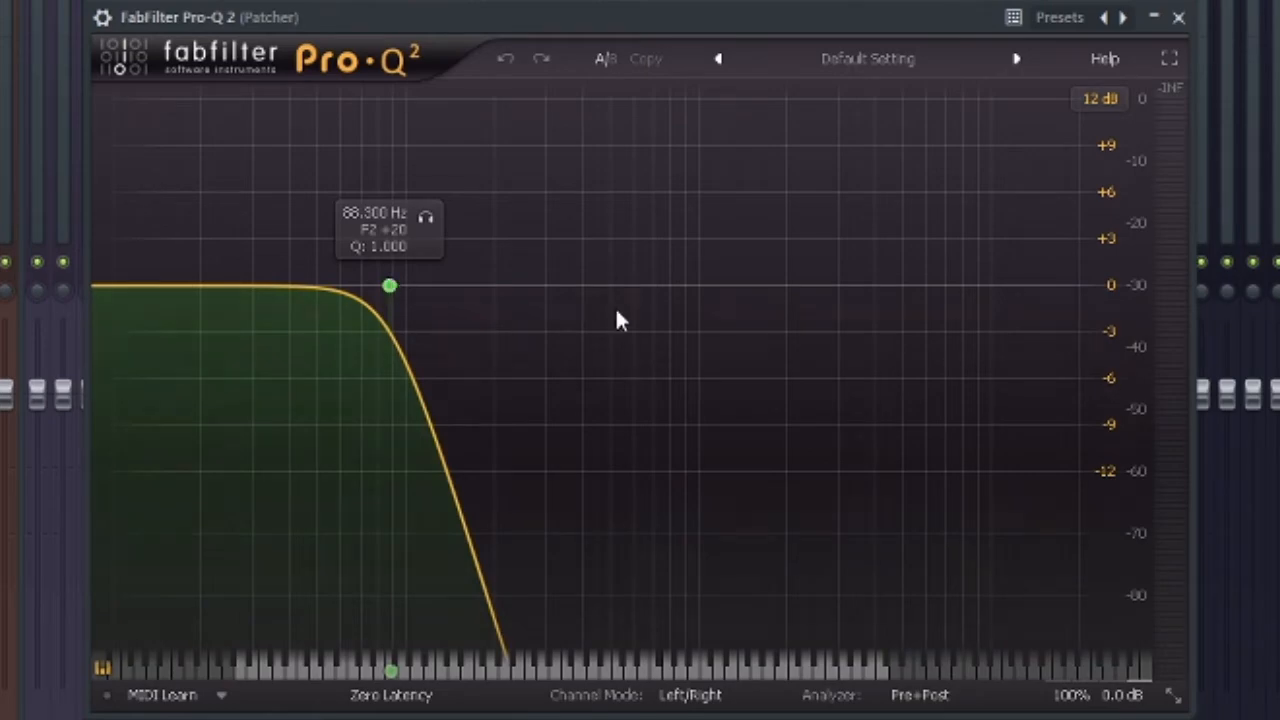
{"action": "left_click", "coordinate": [1179, 17]}
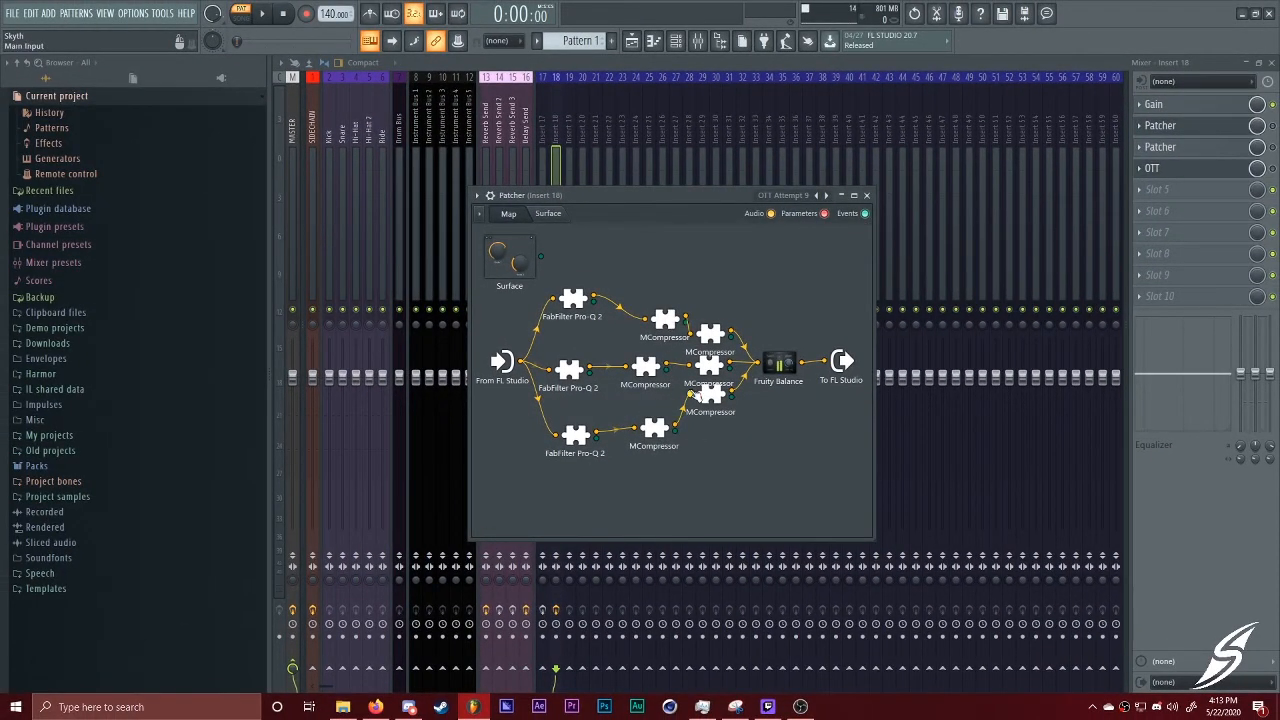
Open the upper chain's first MCompressor, rearrange its window and the Patcher window, and examine the custom compression curve
{"action": "double_click", "coordinate": [667, 322]}
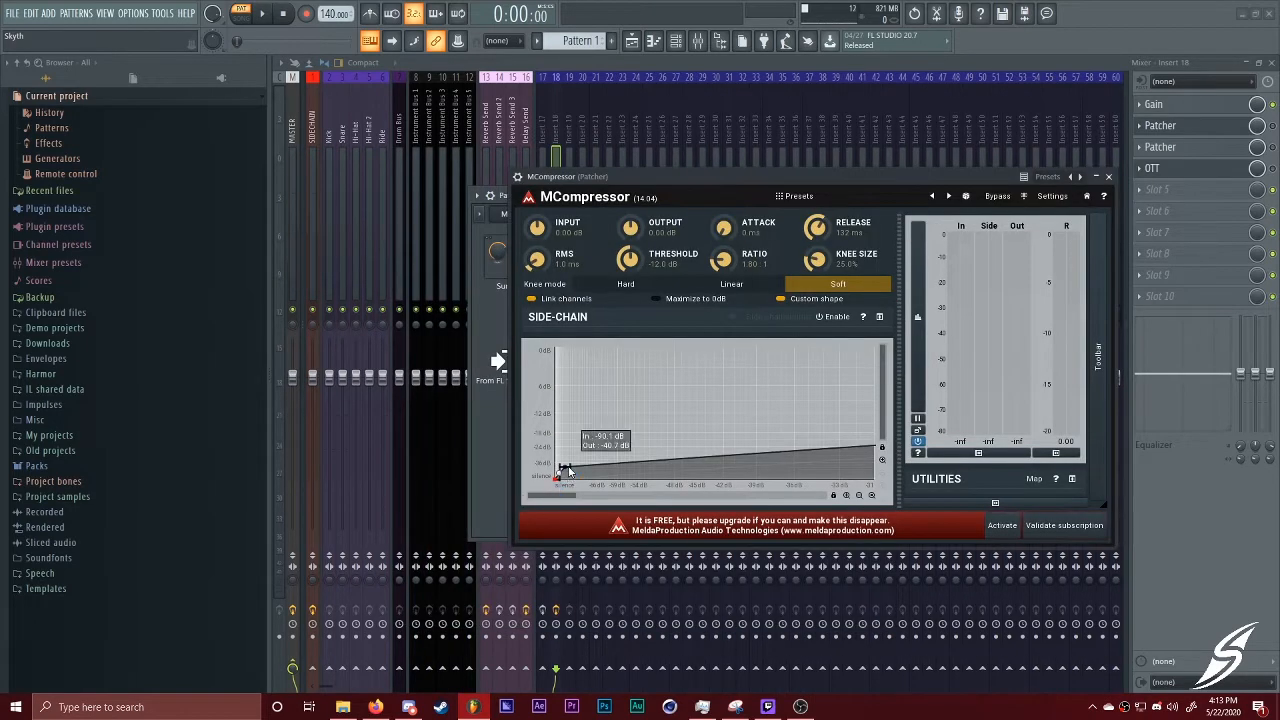
{"action": "left_click_drag", "start_coordinate": [650, 175], "coordinate": [844, 555]}
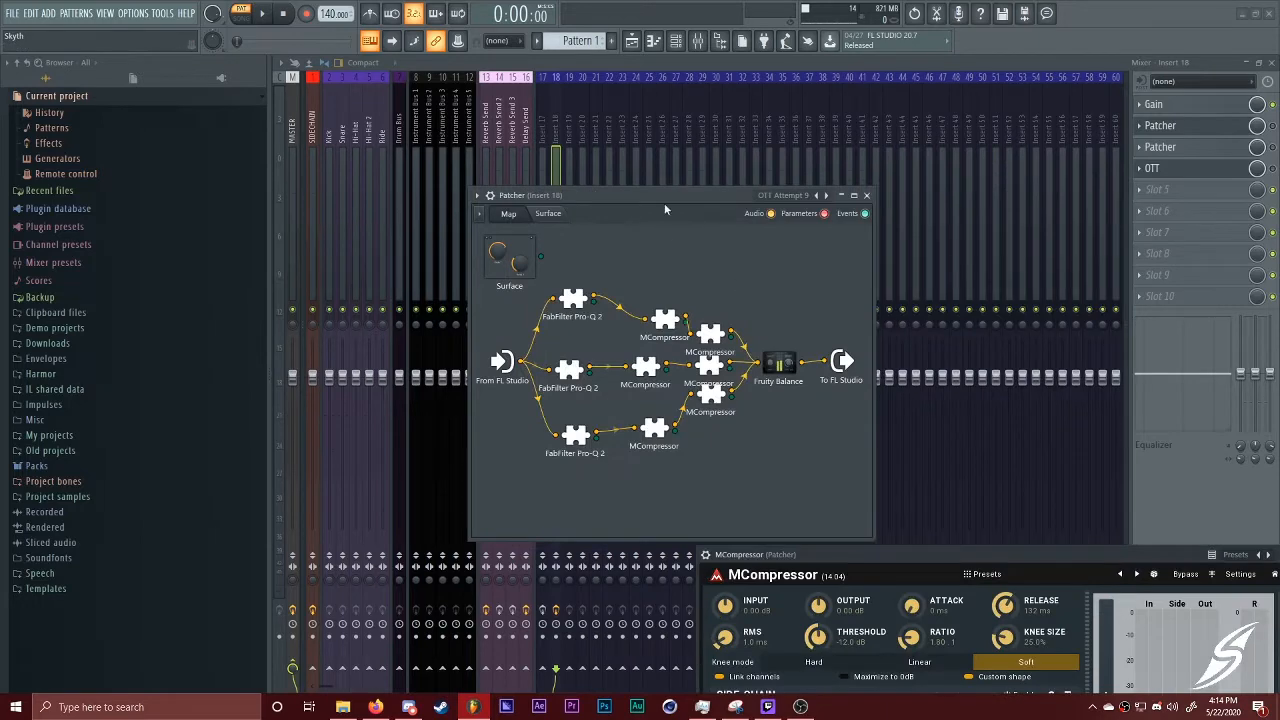
{"action": "left_click_drag", "start_coordinate": [664, 208], "coordinate": [620, 71]}
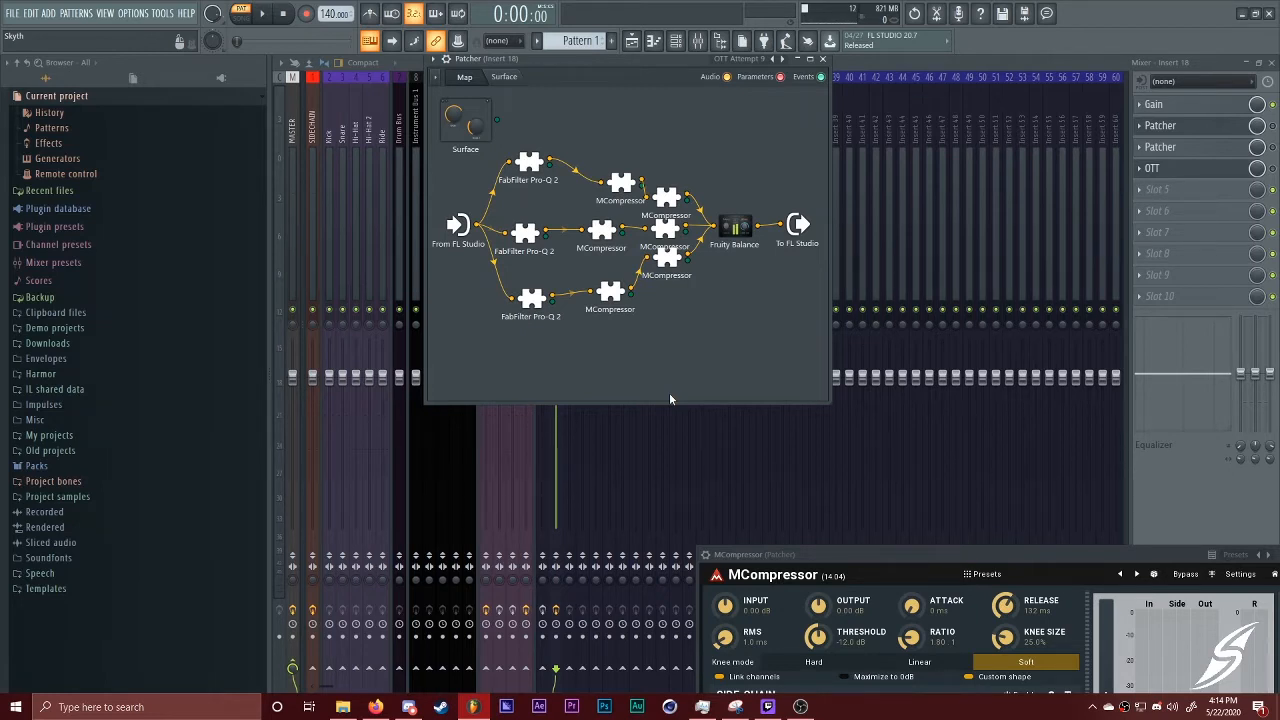
{"action": "left_click_drag", "start_coordinate": [1029, 559], "coordinate": [807, 116]}
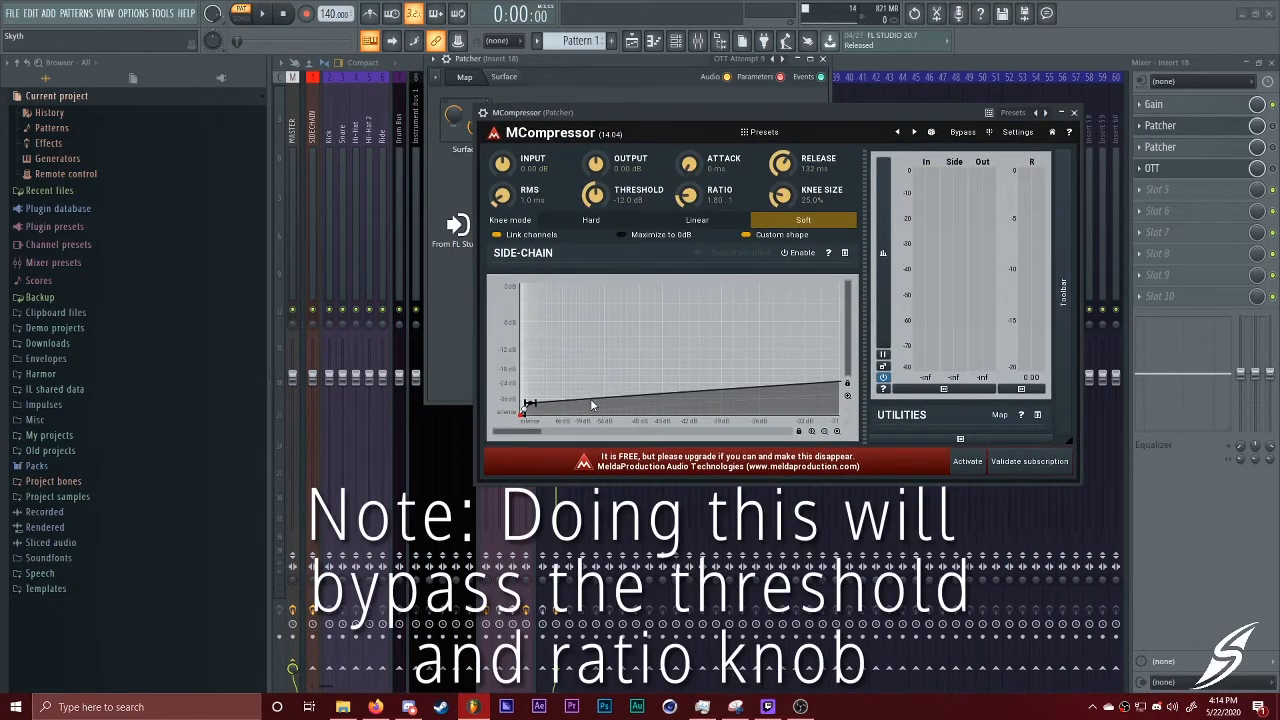
{"action": "mouse_move", "coordinate": [530, 403]}
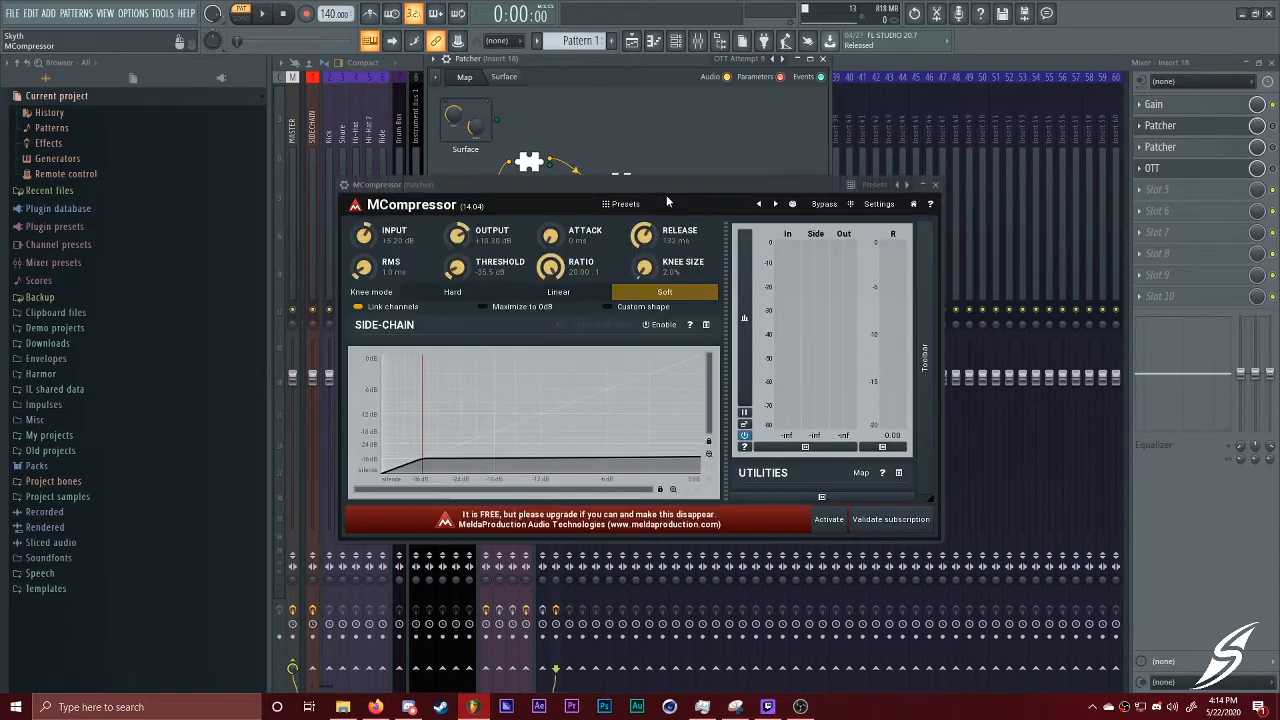
Reposition the open MCompressor window around the Patcher map, examine its attack, release, threshold and ratio settings, and close it
{"action": "left_click_drag", "start_coordinate": [706, 192], "coordinate": [1009, 65]}
{"action": "left_click_drag", "start_coordinate": [798, 101], "coordinate": [469, 341]}
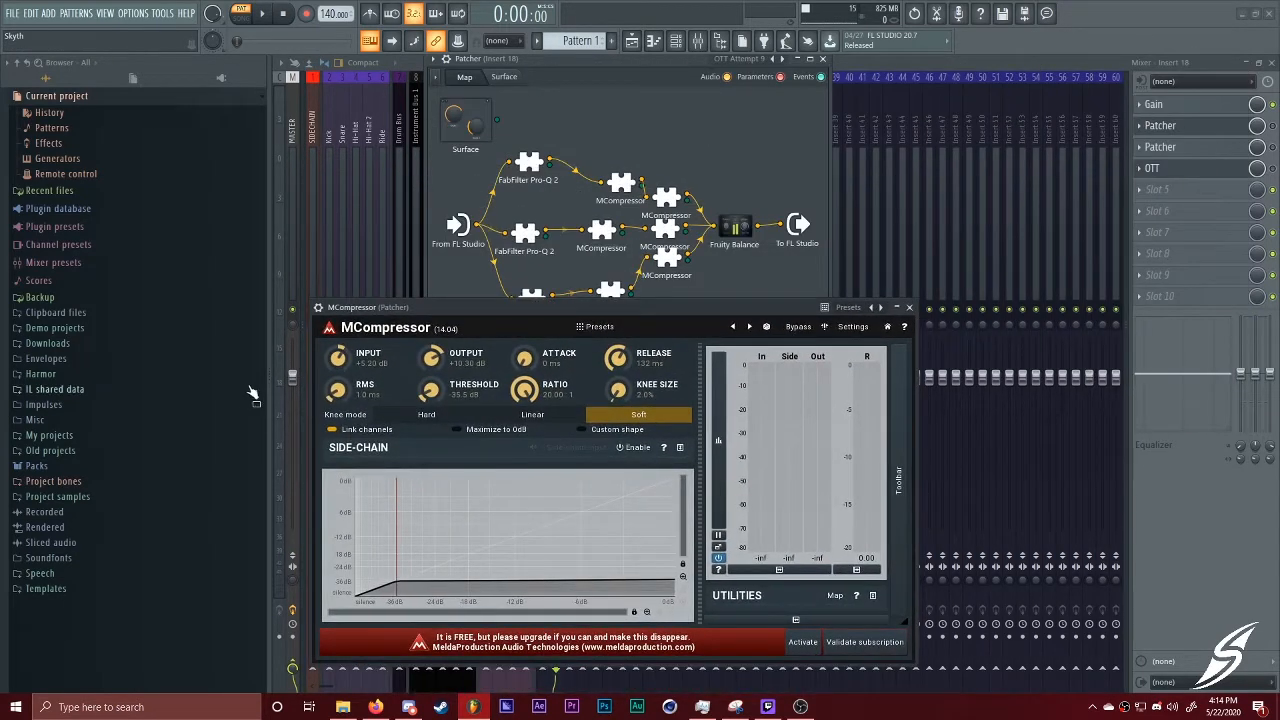
{"action": "left_click_drag", "start_coordinate": [545, 305], "coordinate": [938, 245]}
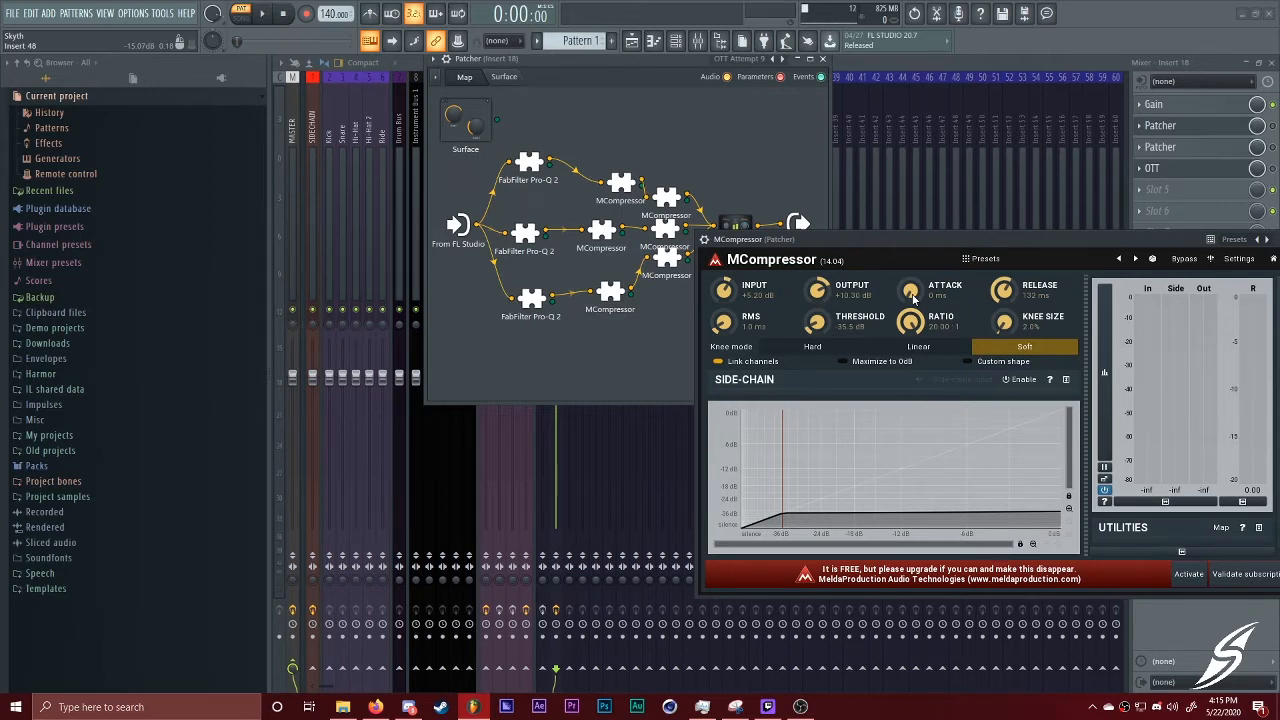
{"action": "left_click_drag", "start_coordinate": [958, 252], "coordinate": [681, 416]}
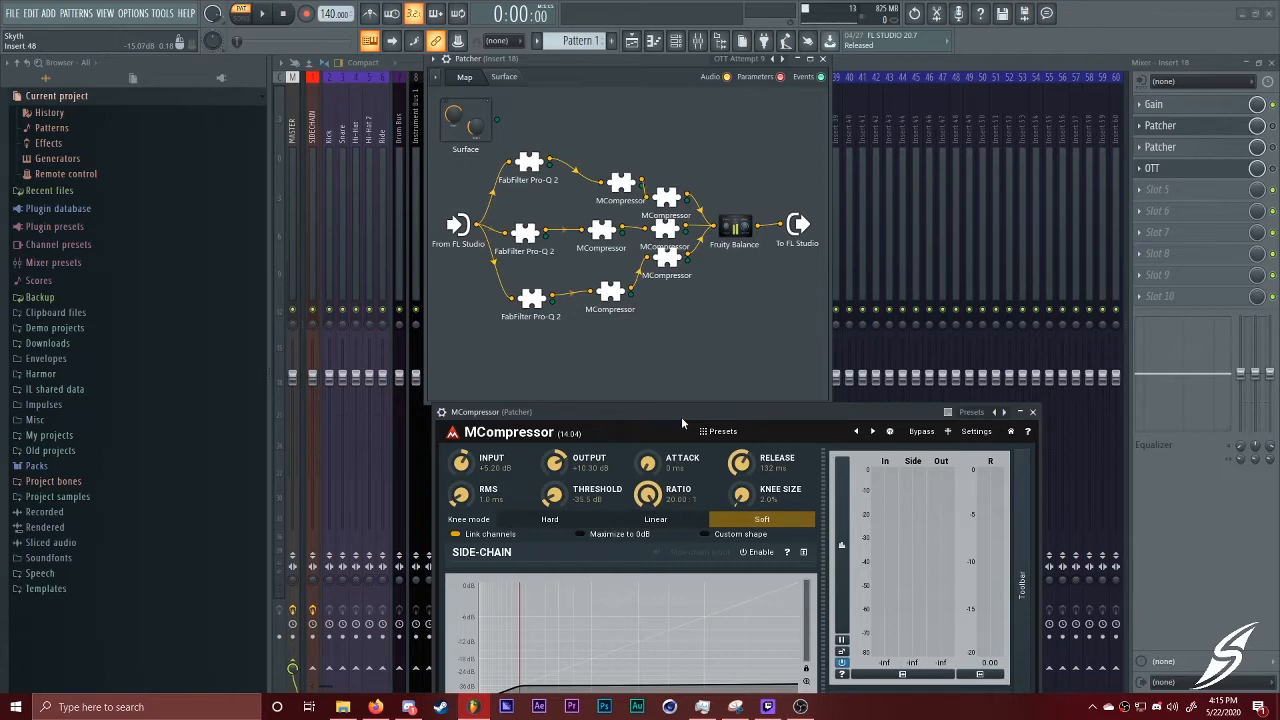
{"action": "left_click_drag", "start_coordinate": [681, 416], "coordinate": [823, 208]}
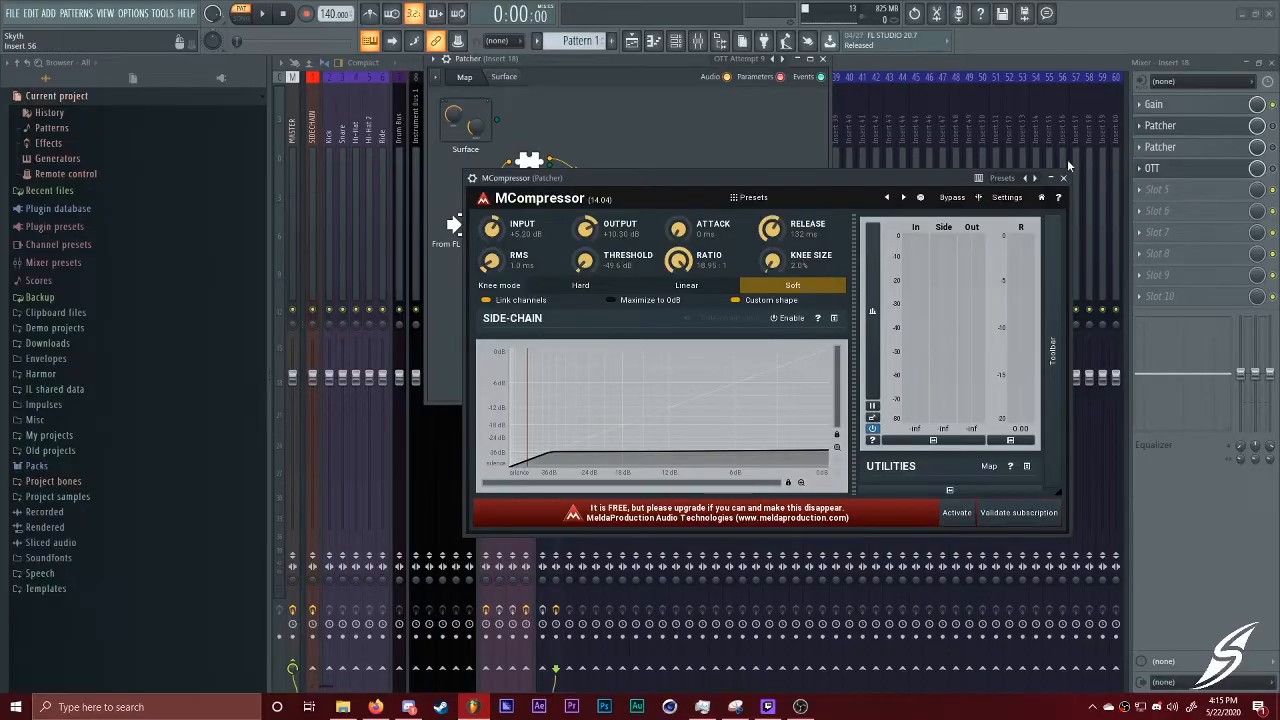
{"action": "left_click", "coordinate": [1064, 177]}
Open the middle chain's first MCompressor, examine the low end of its custom compression curve at higher magnification, and close it
{"action": "double_click", "coordinate": [603, 234]}
{"action": "left_click_drag", "start_coordinate": [564, 177], "coordinate": [963, 205]}
{"action": "left_click_drag", "start_coordinate": [1058, 211], "coordinate": [803, 111]}
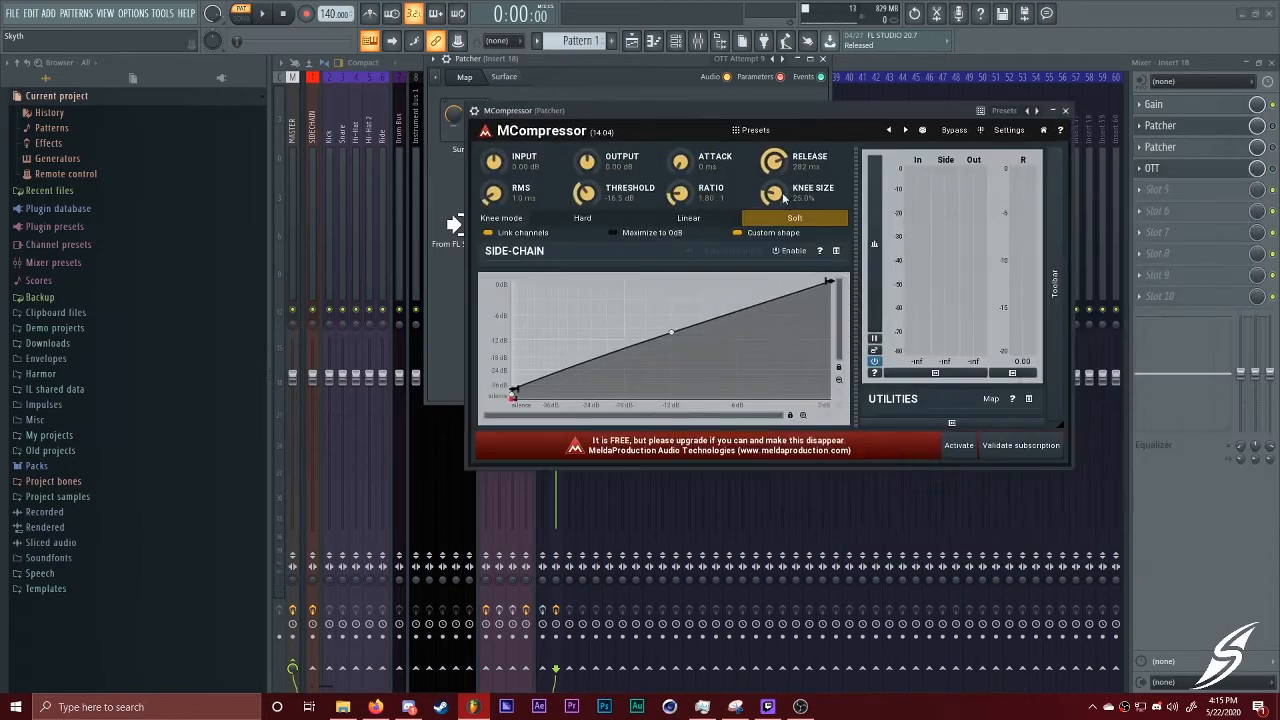
{"action": "left_click", "coordinate": [803, 416]}
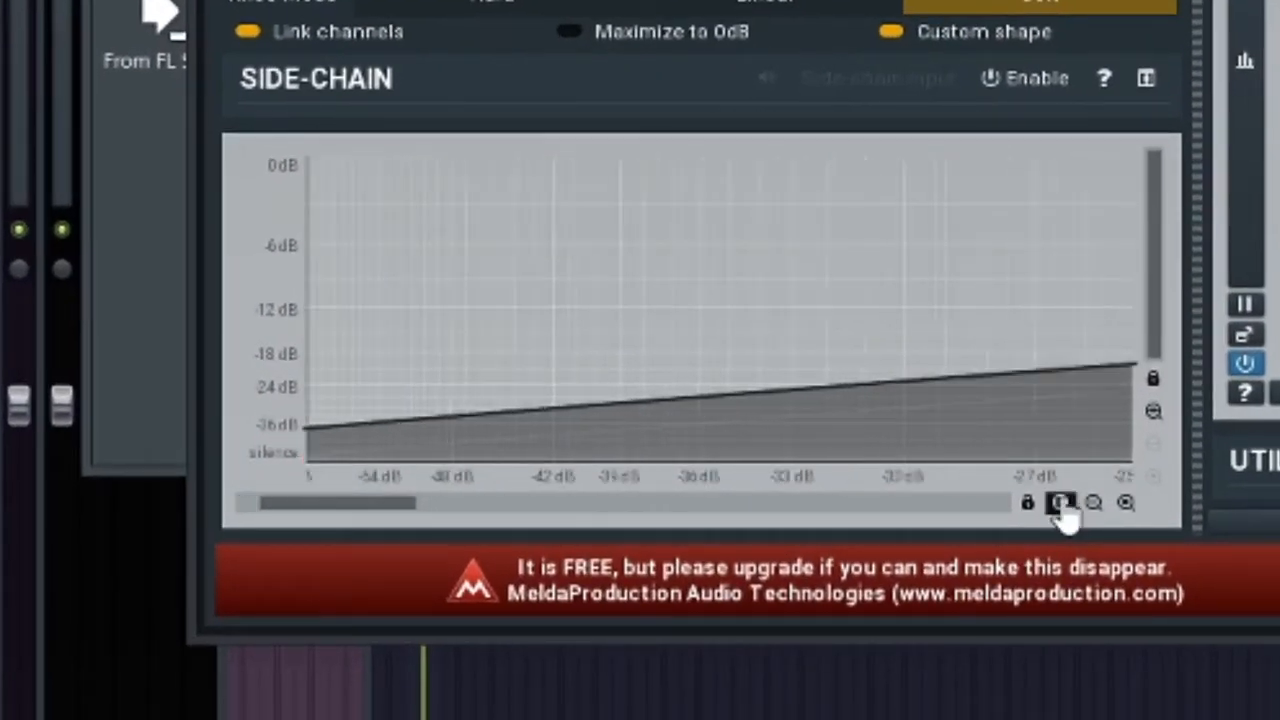
{"action": "left_click", "coordinate": [1060, 503]}
{"action": "left_click_drag", "start_coordinate": [346, 507], "coordinate": [232, 474]}
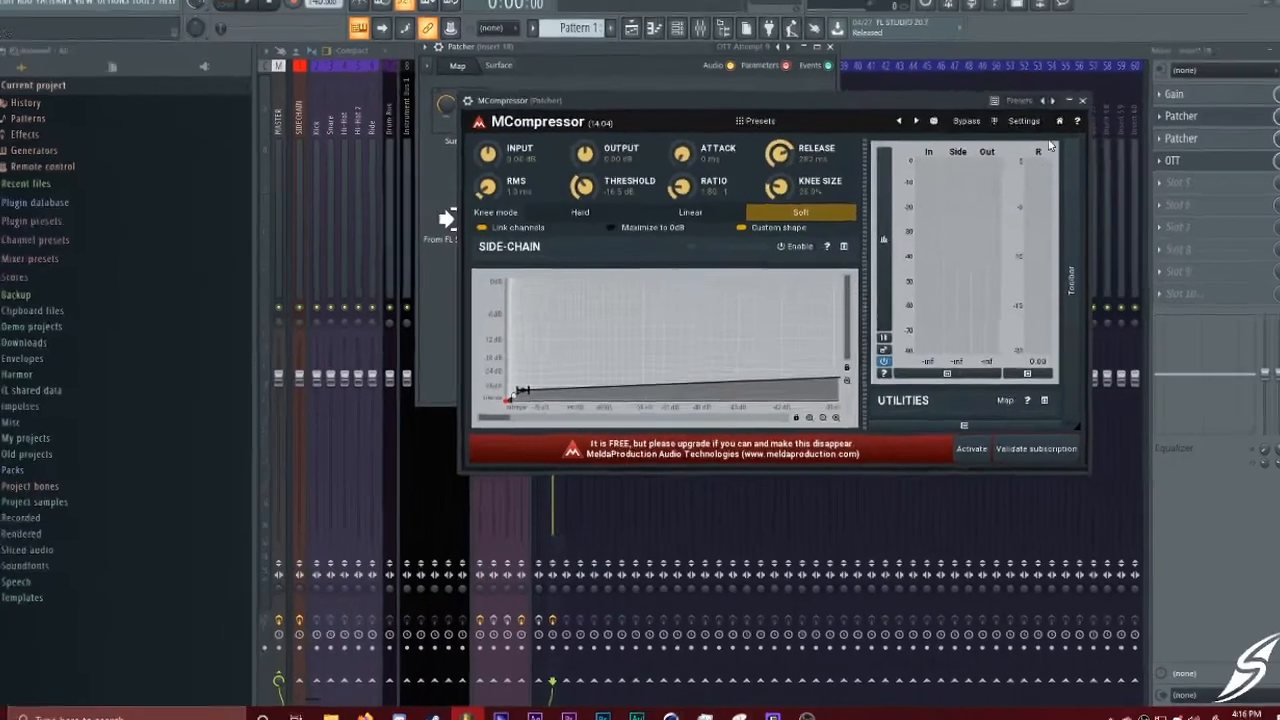
{"action": "left_click", "coordinate": [1077, 102]}
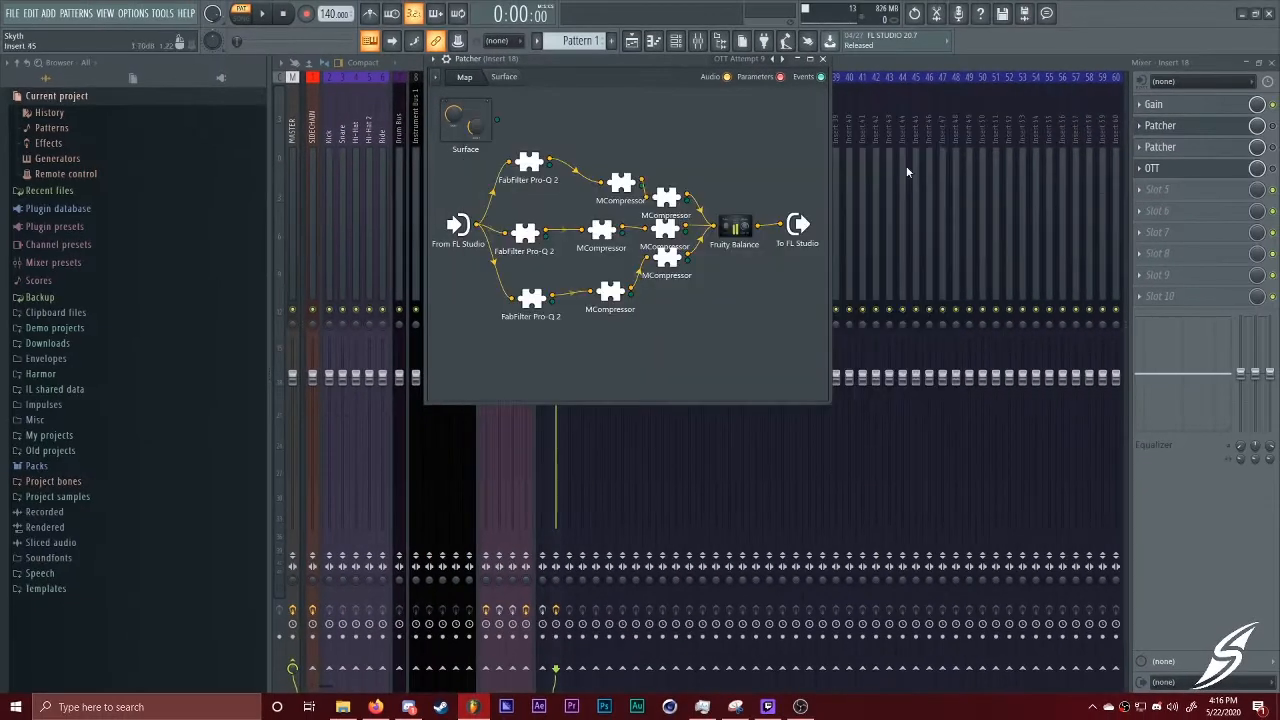
Inspect the middle chain's second MCompressor and the lower chain's two MCompressors, magnifying the custom curve
{"action": "left_click", "coordinate": [675, 228]}
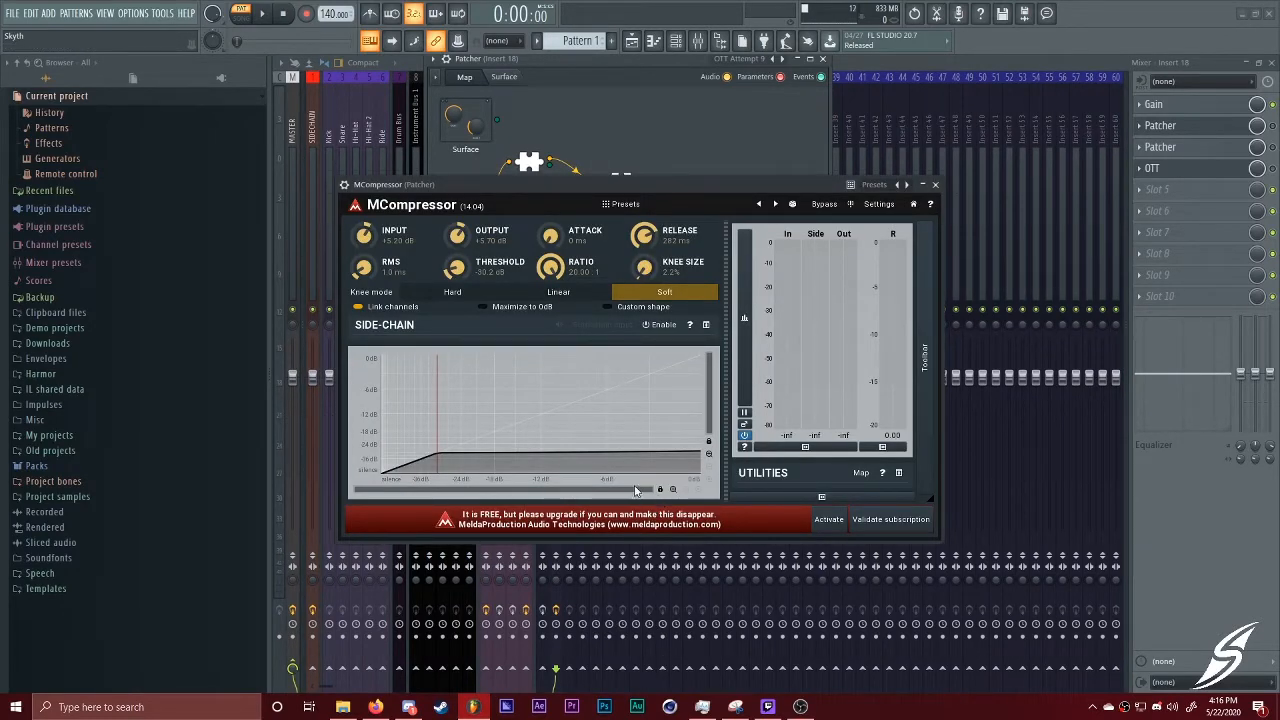
{"action": "left_click", "coordinate": [940, 186]}
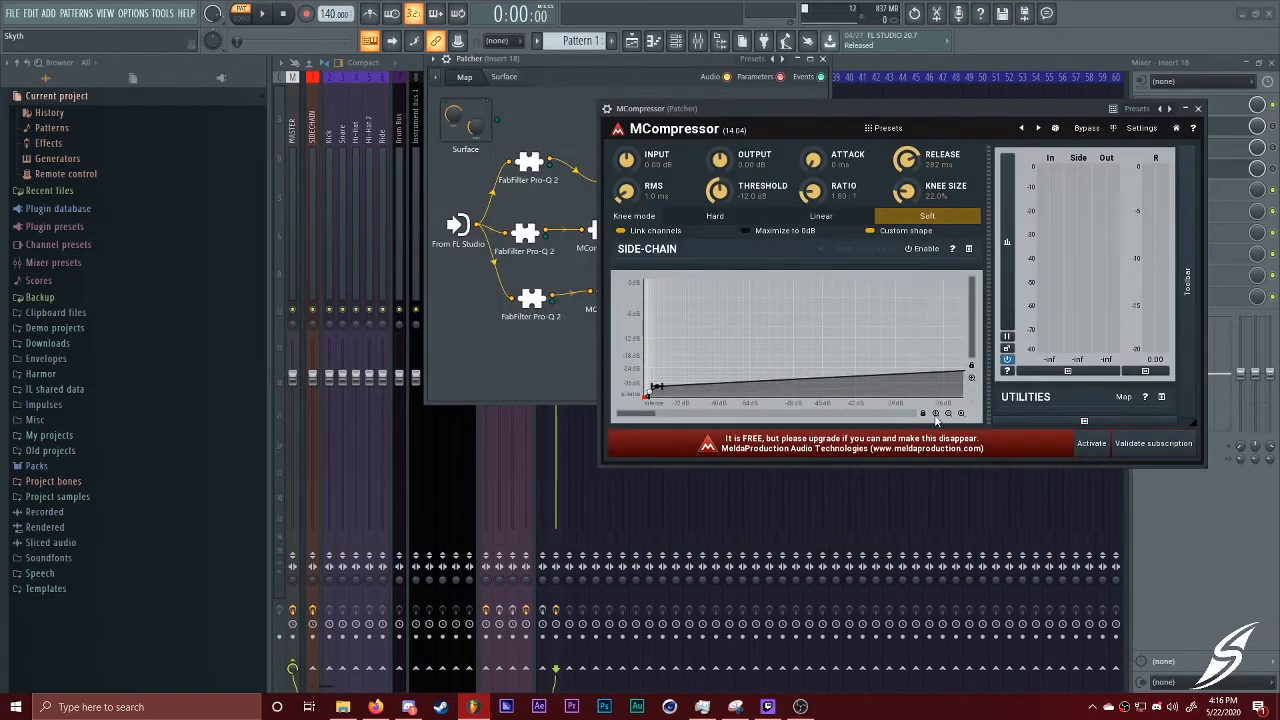
{"action": "left_click", "coordinate": [936, 413]}
{"action": "left_click", "coordinate": [936, 413]}
{"action": "left_click_drag", "start_coordinate": [637, 413], "coordinate": [620, 413]}
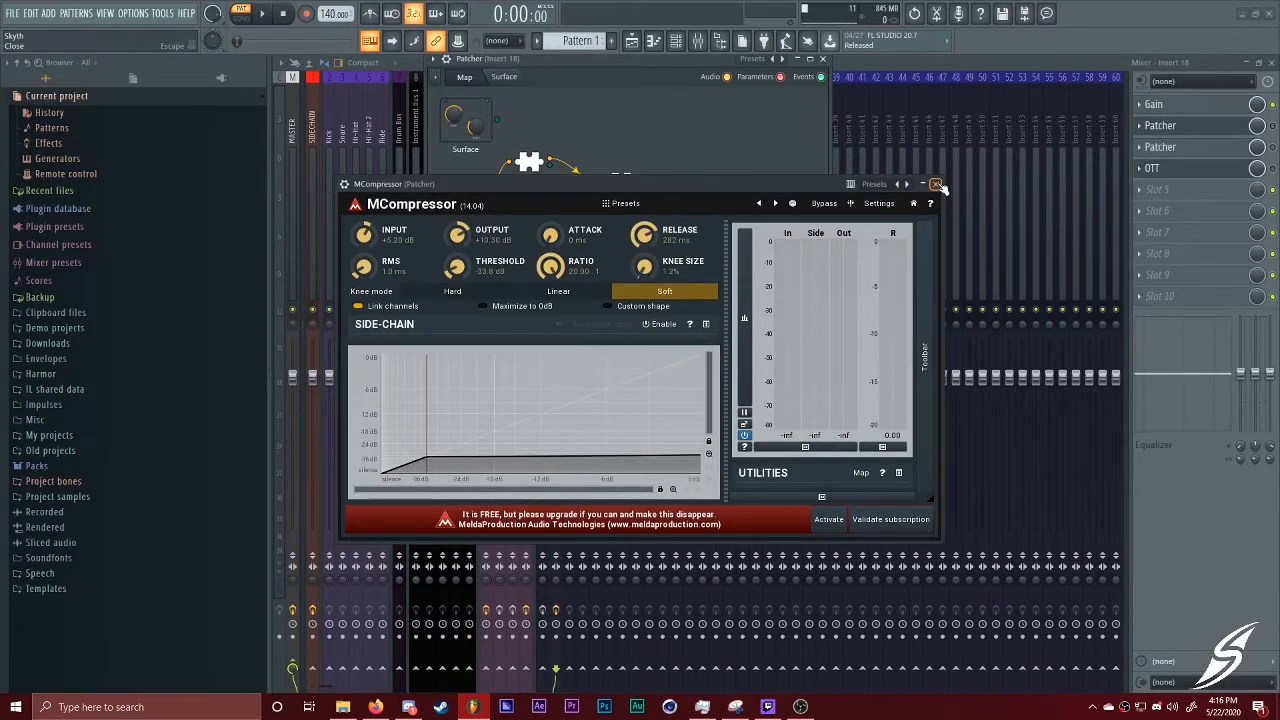
{"action": "left_click", "coordinate": [936, 186]}
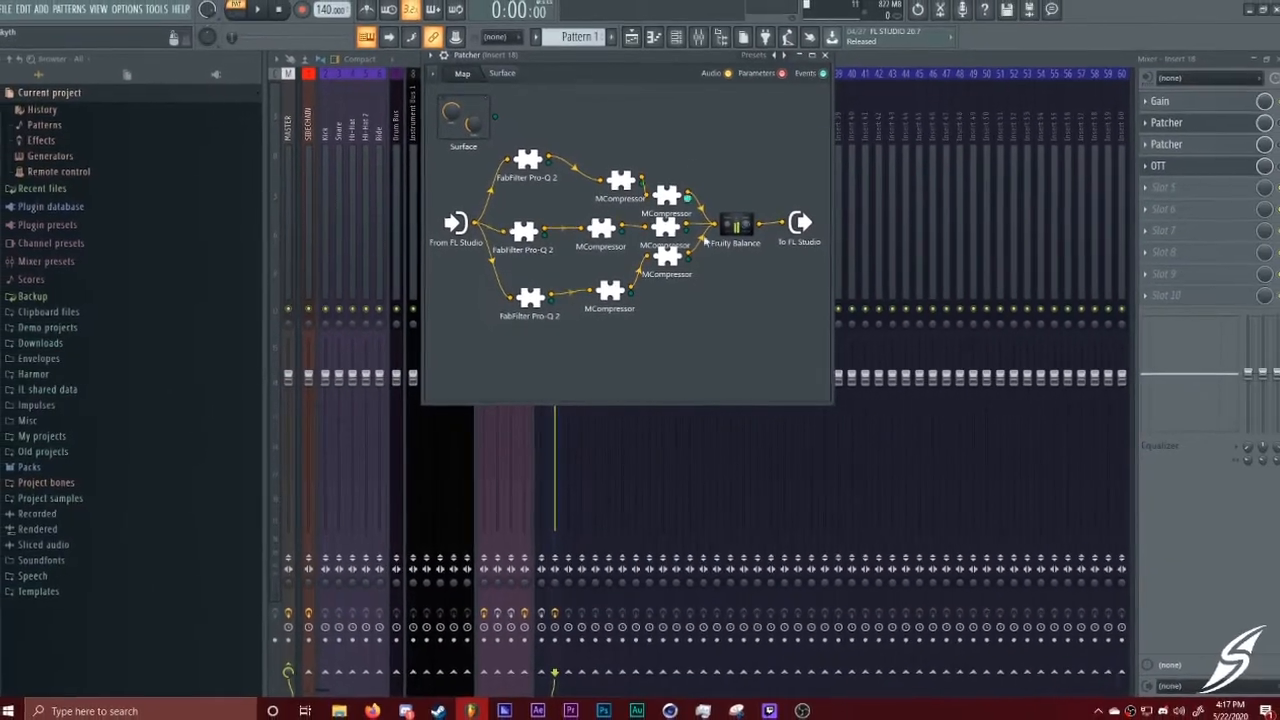
Set the Fruity Balance volume at the end of the Patcher chain to -1.0 dB and open the mixer's OTT plugin
{"action": "left_click", "coordinate": [747, 223]}
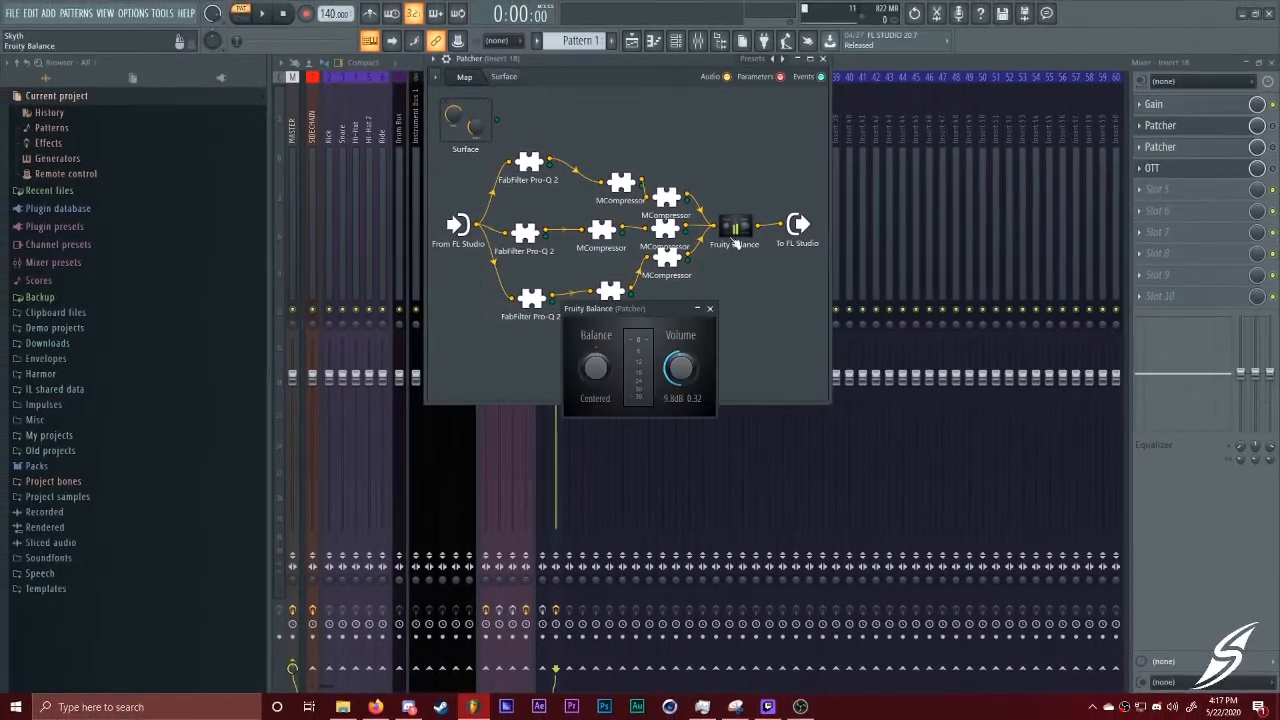
{"action": "left_click_drag", "start_coordinate": [646, 313], "coordinate": [792, 165]}
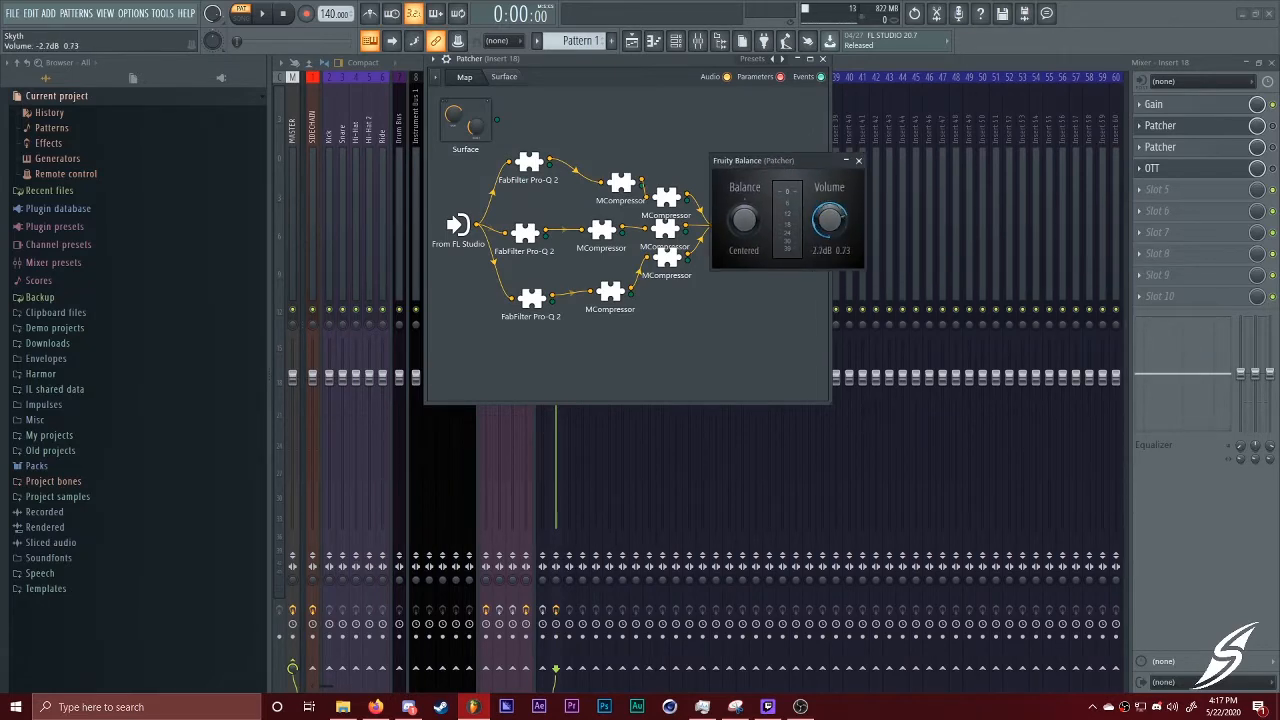
{"action": "left_click", "coordinate": [1155, 168]}
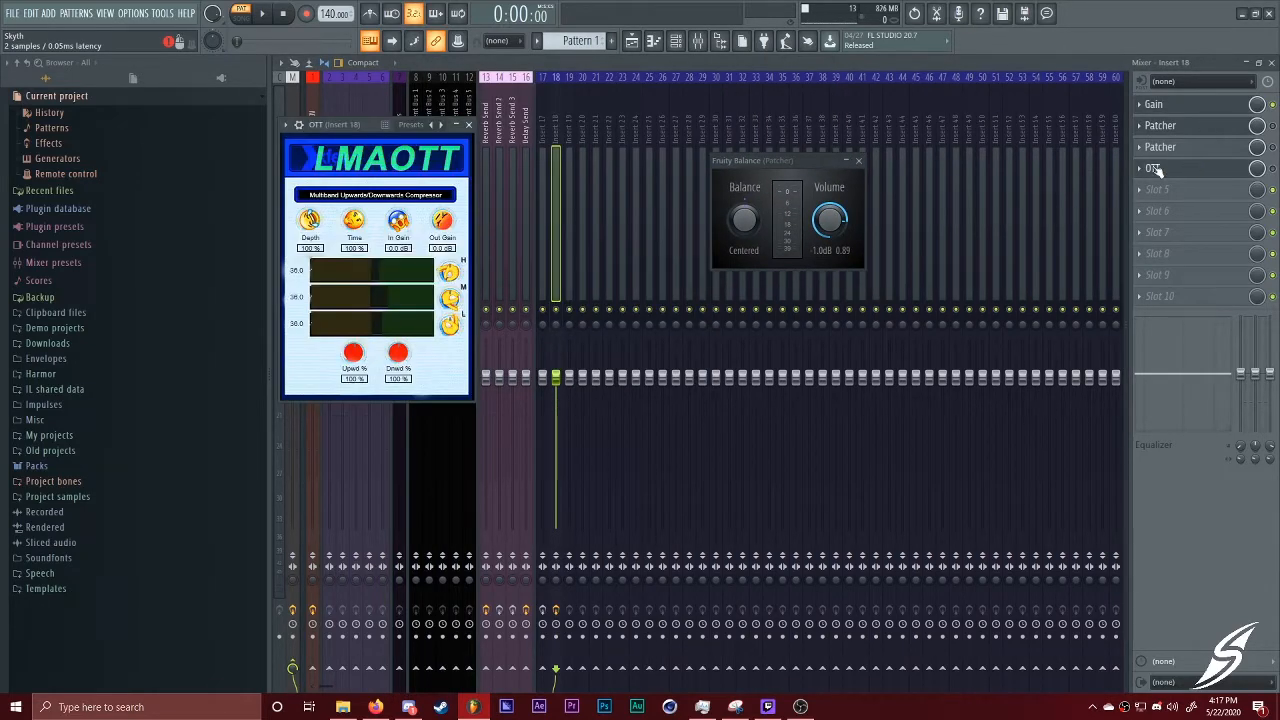
Switch between the mixer and Serum, and sweep Serum's filter cutoff to about 322 Hz while playing notes
{"action": "left_click", "coordinate": [698, 42]}
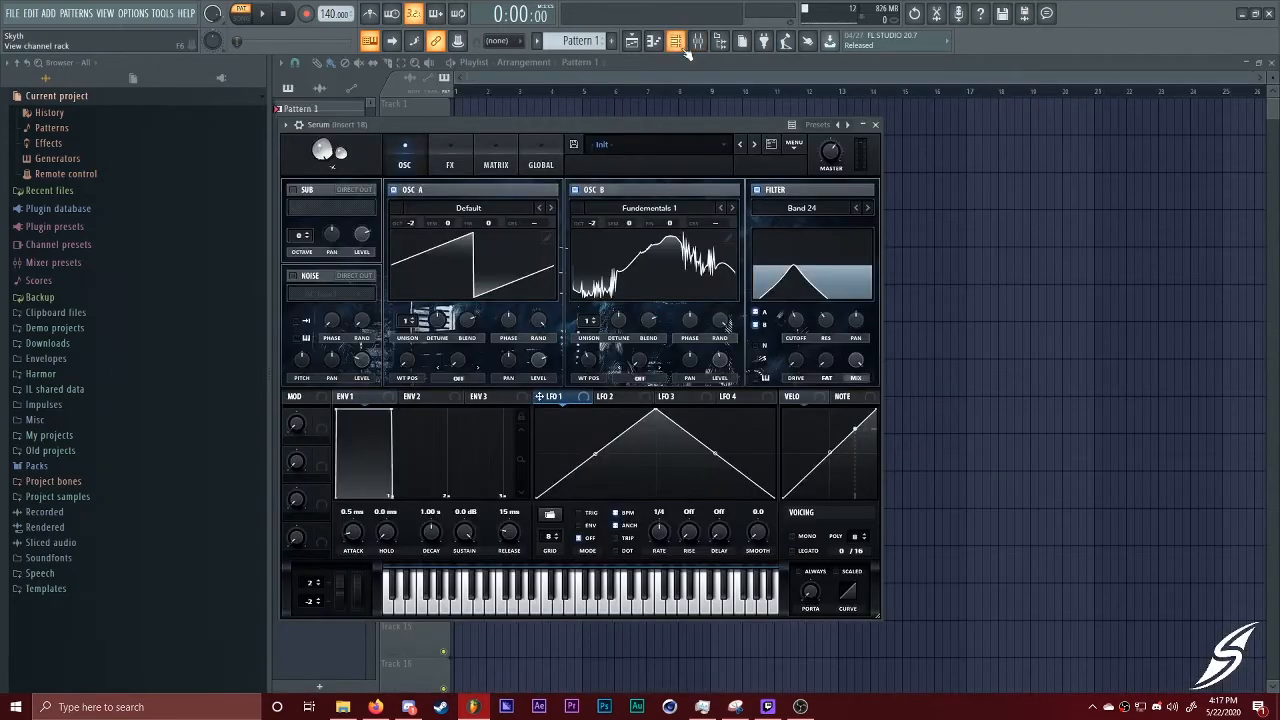
{"action": "left_click", "coordinate": [698, 43]}
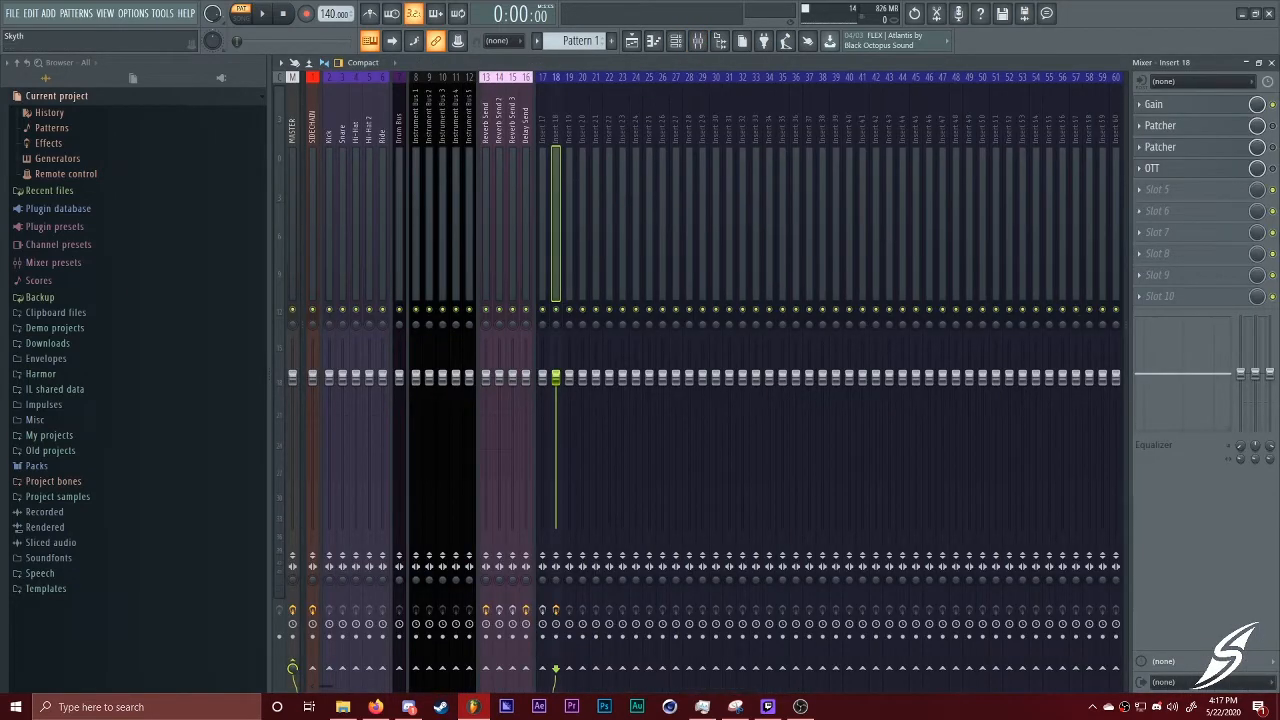
{"action": "left_click", "coordinate": [698, 42]}
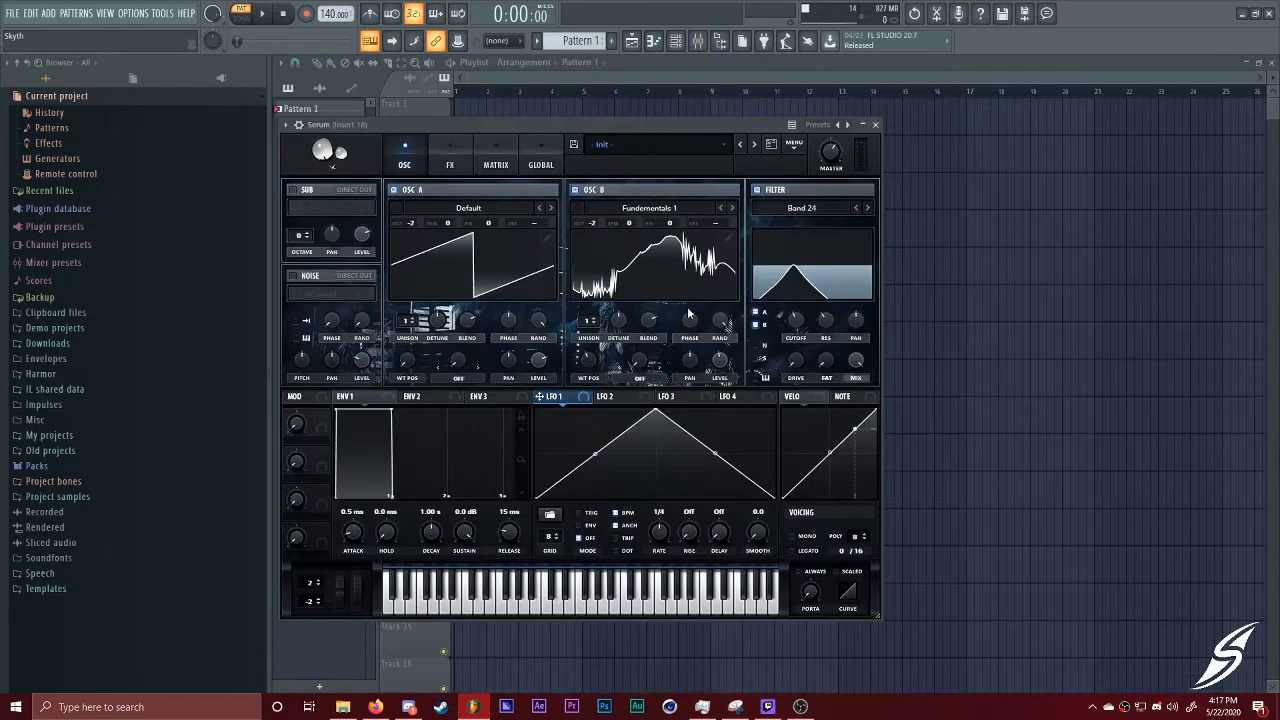
{"action": "mouse_move", "coordinate": [798, 318]}
{"action": "left_mouse_down"}
{"action": "mouse_move", "coordinate": [798, 344]}
{"action": "mouse_move", "coordinate": [799, 322]}
{"action": "left_mouse_up"}
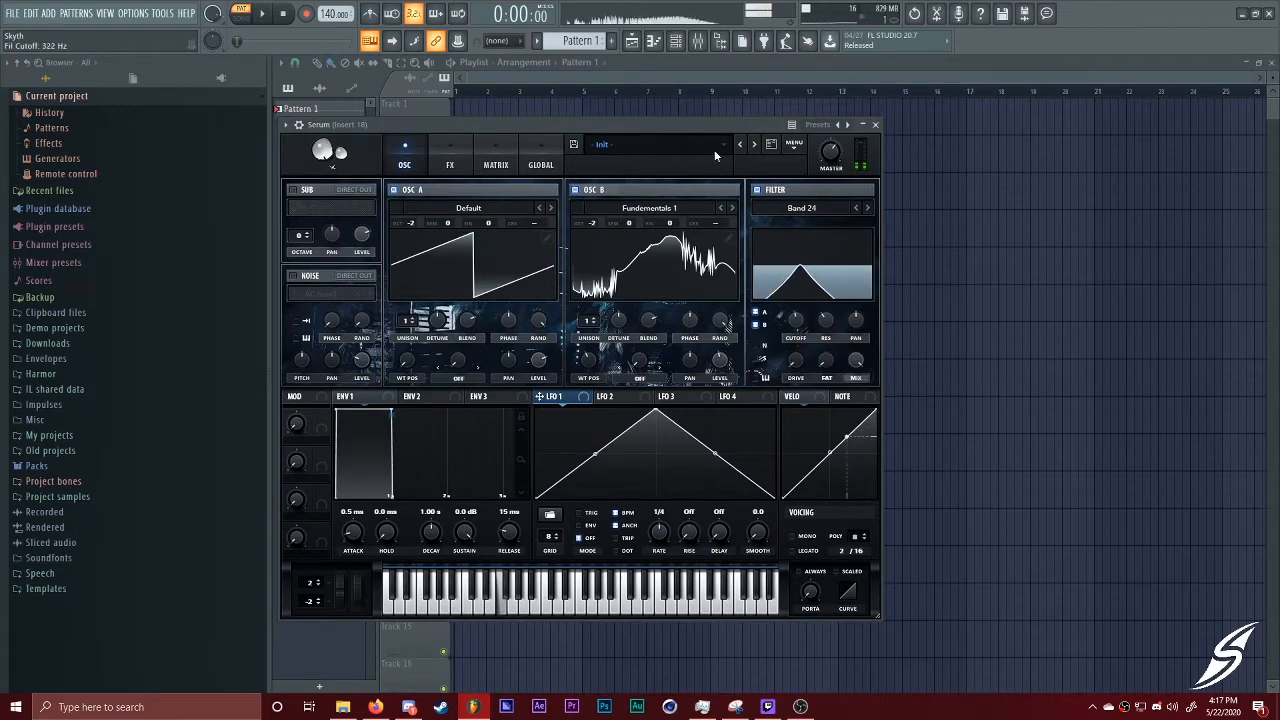
Reopen Serum over the mixer, sweep its filter cutoff to about 236 Hz, and toggle the OTT slot for comparison
{"action": "left_click", "coordinate": [698, 42]}
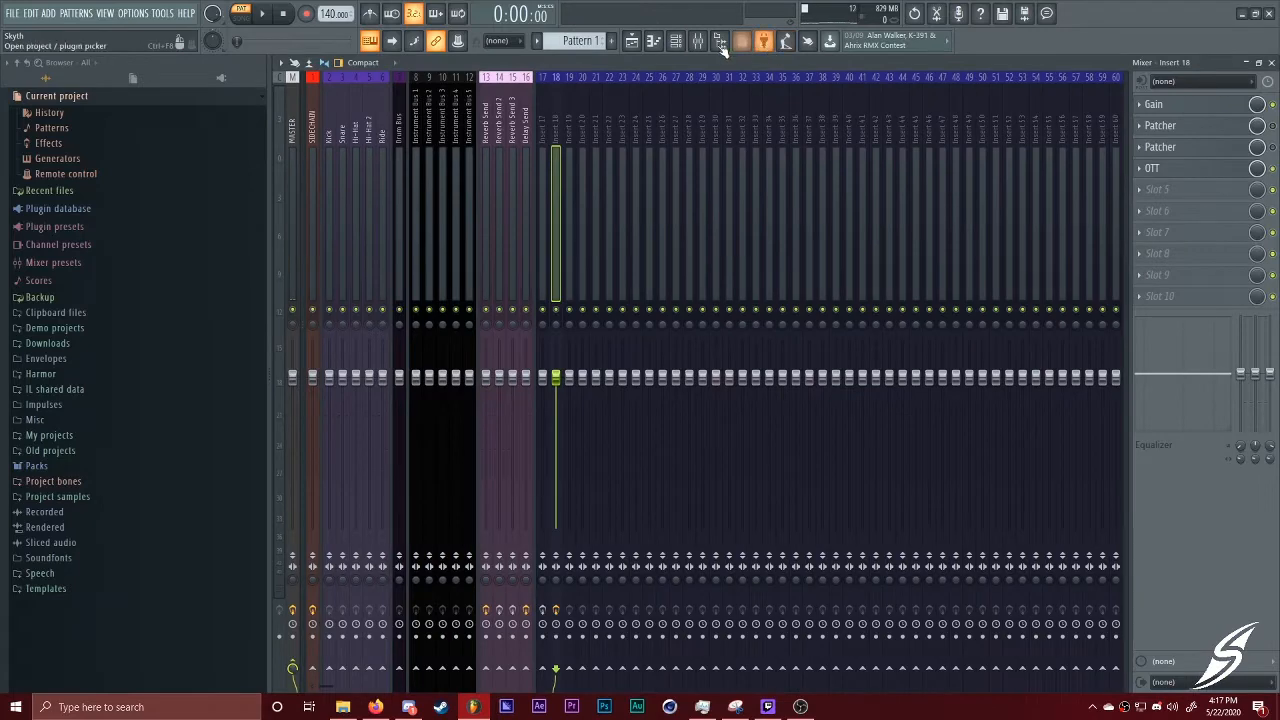
{"action": "left_click", "coordinate": [676, 40]}
{"action": "left_click", "coordinate": [537, 374]}
{"action": "left_click_drag", "start_coordinate": [795, 340], "coordinate": [797, 331]}
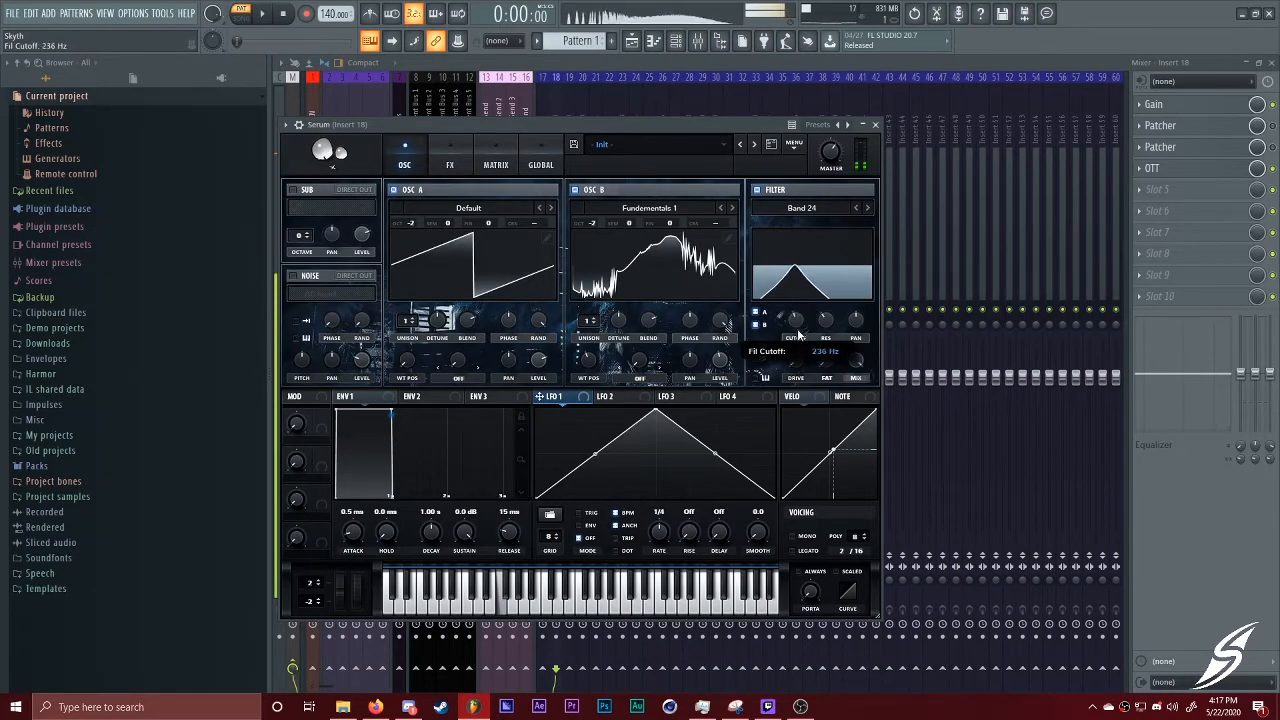
{"action": "left_click", "coordinate": [1273, 172]}
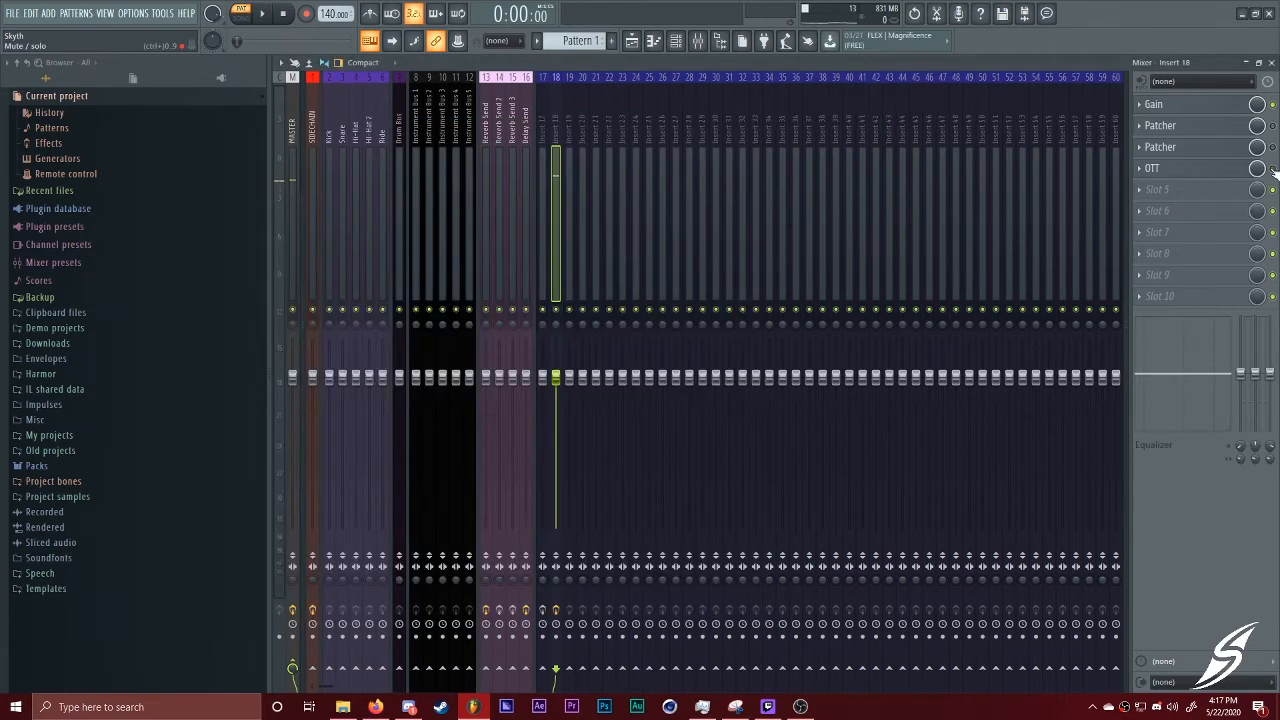
Open the Patcher containing two Maximus instances and compare it with OTT while sweeping Serum's filter cutoff, toggling both effect slots
{"action": "left_click", "coordinate": [1160, 125]}
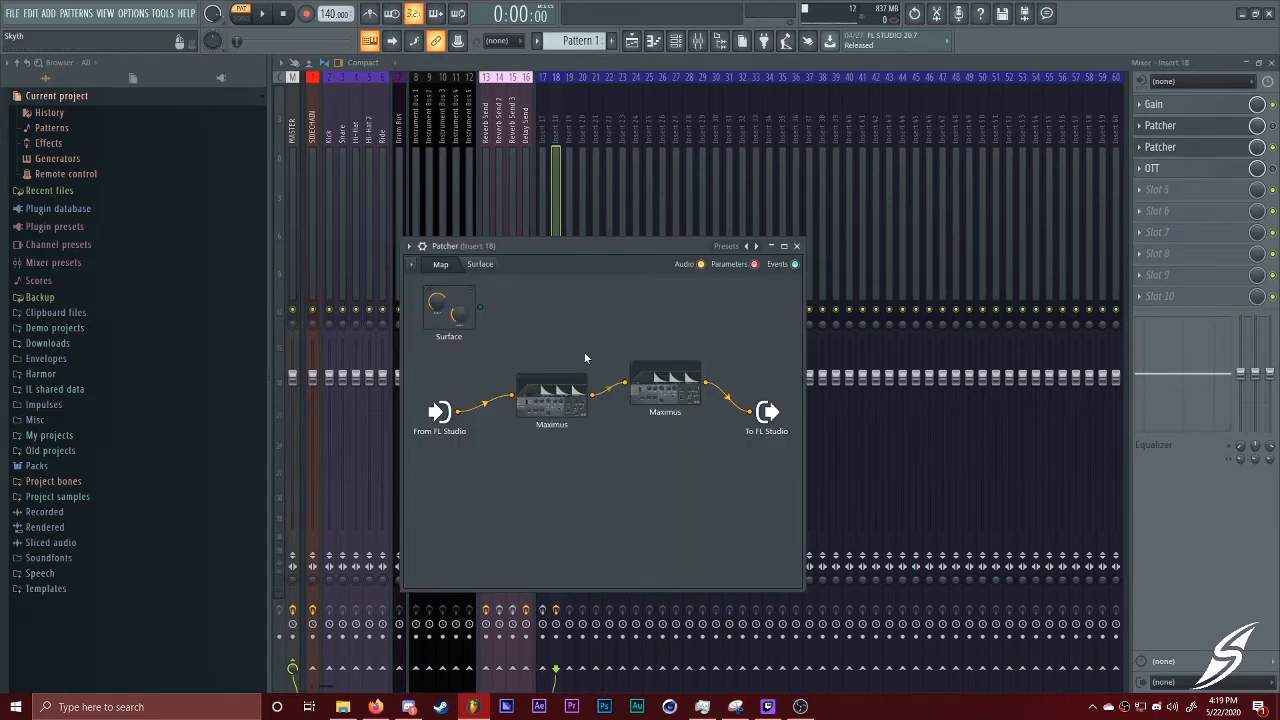
{"action": "left_click", "coordinate": [675, 40]}
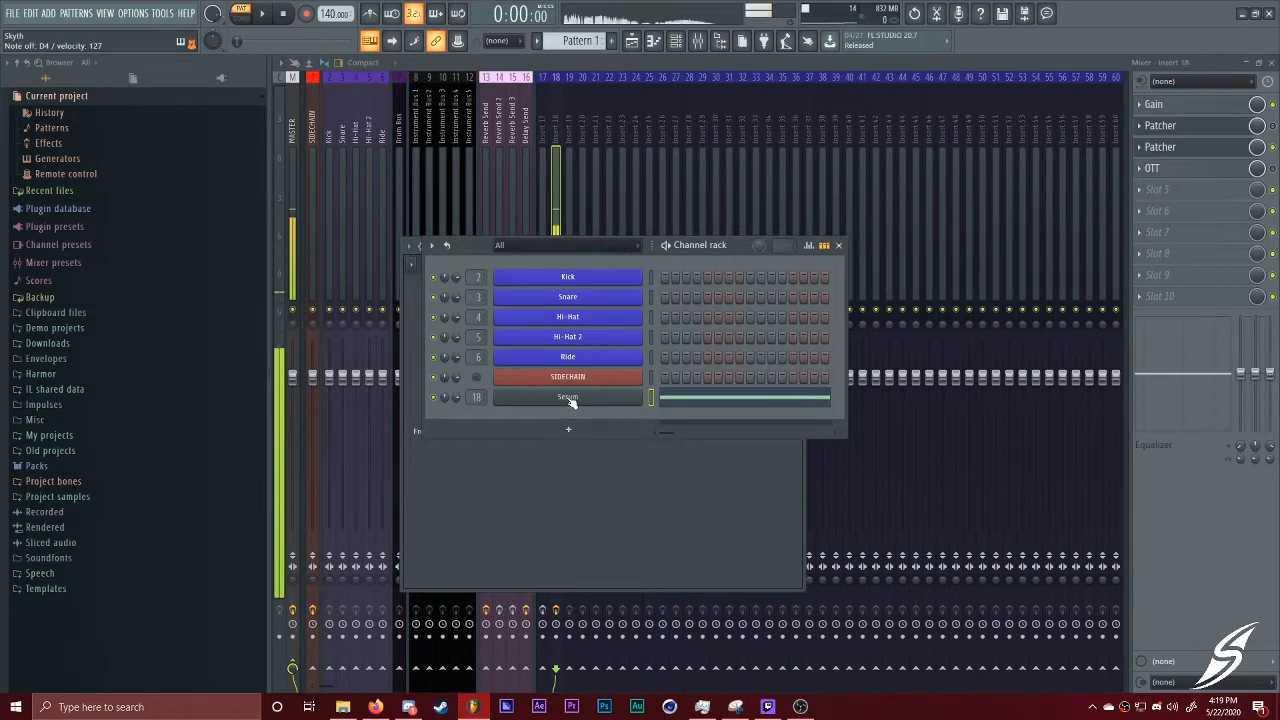
{"action": "left_click", "coordinate": [570, 398]}
{"action": "left_click_drag", "start_coordinate": [798, 362], "coordinate": [1029, 309]}
{"action": "left_click", "coordinate": [688, 44]}
{"action": "left_click", "coordinate": [567, 399]}
{"action": "left_click_drag", "start_coordinate": [795, 327], "coordinate": [813, 352]}
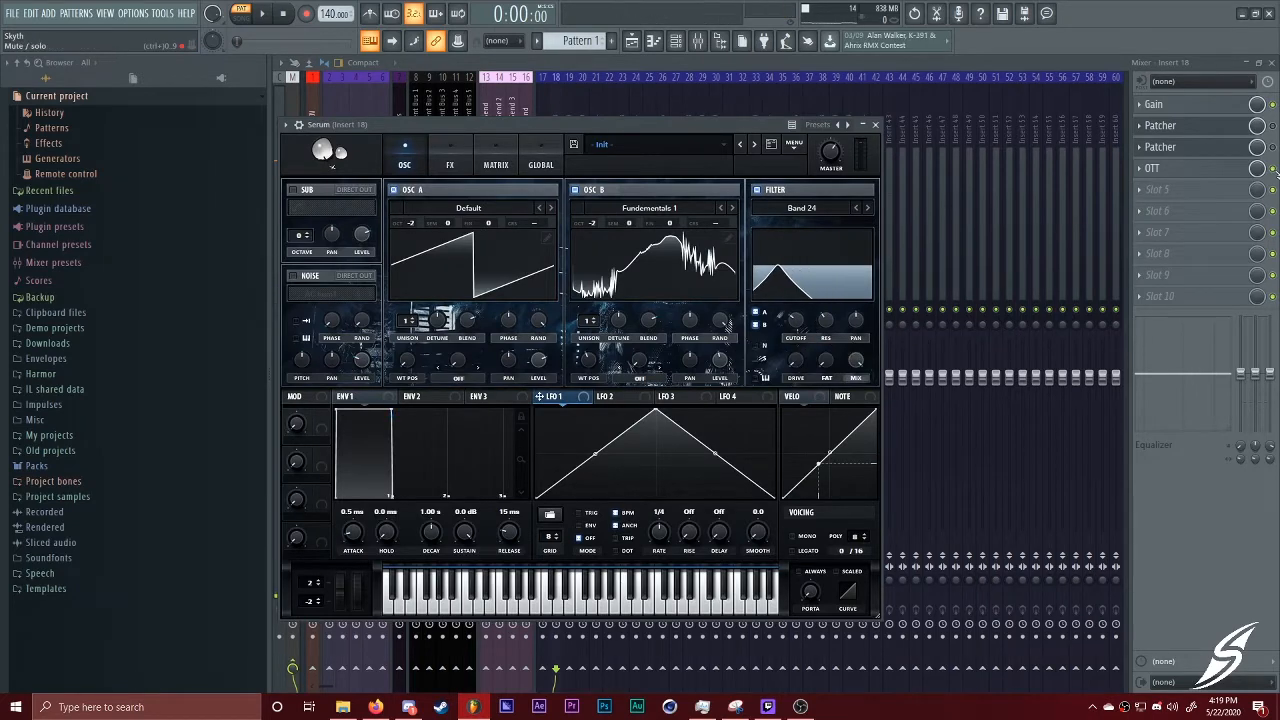
{"action": "left_click", "coordinate": [1272, 147]}
{"action": "left_click", "coordinate": [1272, 168]}
Add a Patcher to effect slot 5, browse its presets, and audition it while sweeping Serum's filter cutoff
{"action": "left_click", "coordinate": [1200, 190]}
{"action": "left_click", "coordinate": [734, 208]}
{"action": "left_click", "coordinate": [333, 159]}
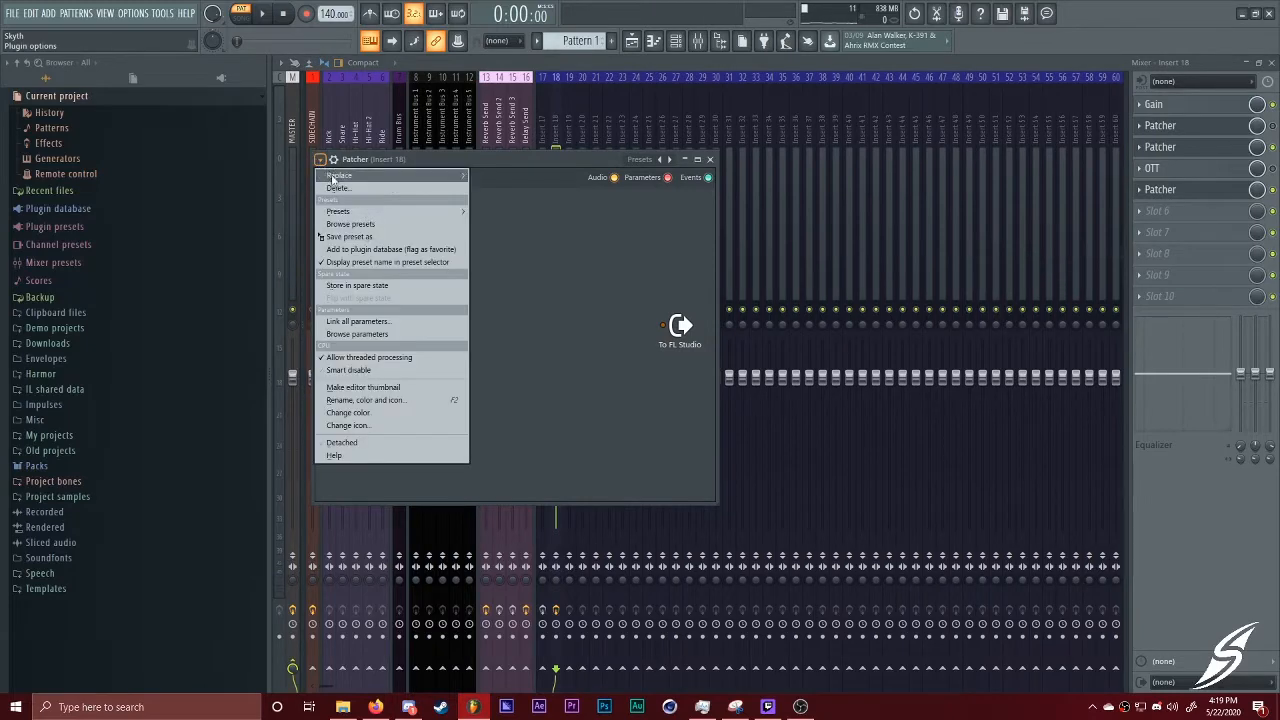
{"action": "mouse_move", "coordinate": [380, 211]}
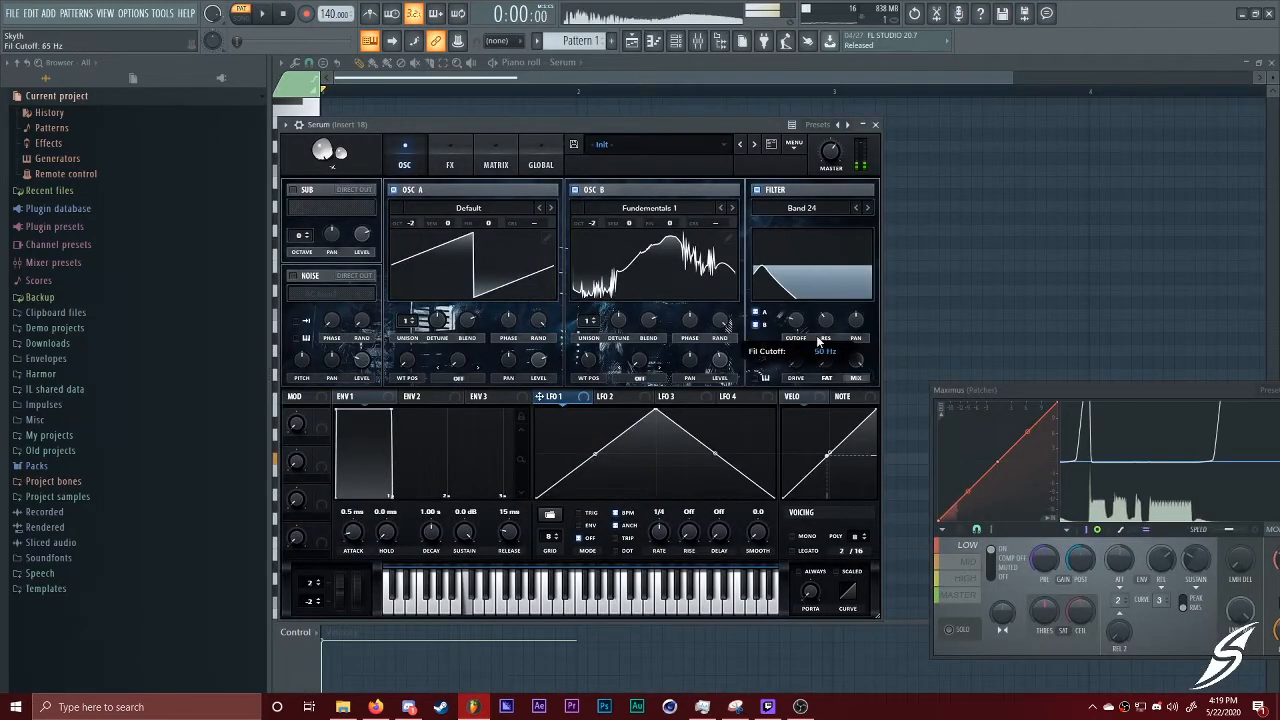
{"action": "mouse_move", "coordinate": [828, 318]}
{"action": "left_mouse_down"}
{"action": "mouse_move", "coordinate": [835, 330]}
{"action": "mouse_move", "coordinate": [838, 302]}
{"action": "left_mouse_up"}
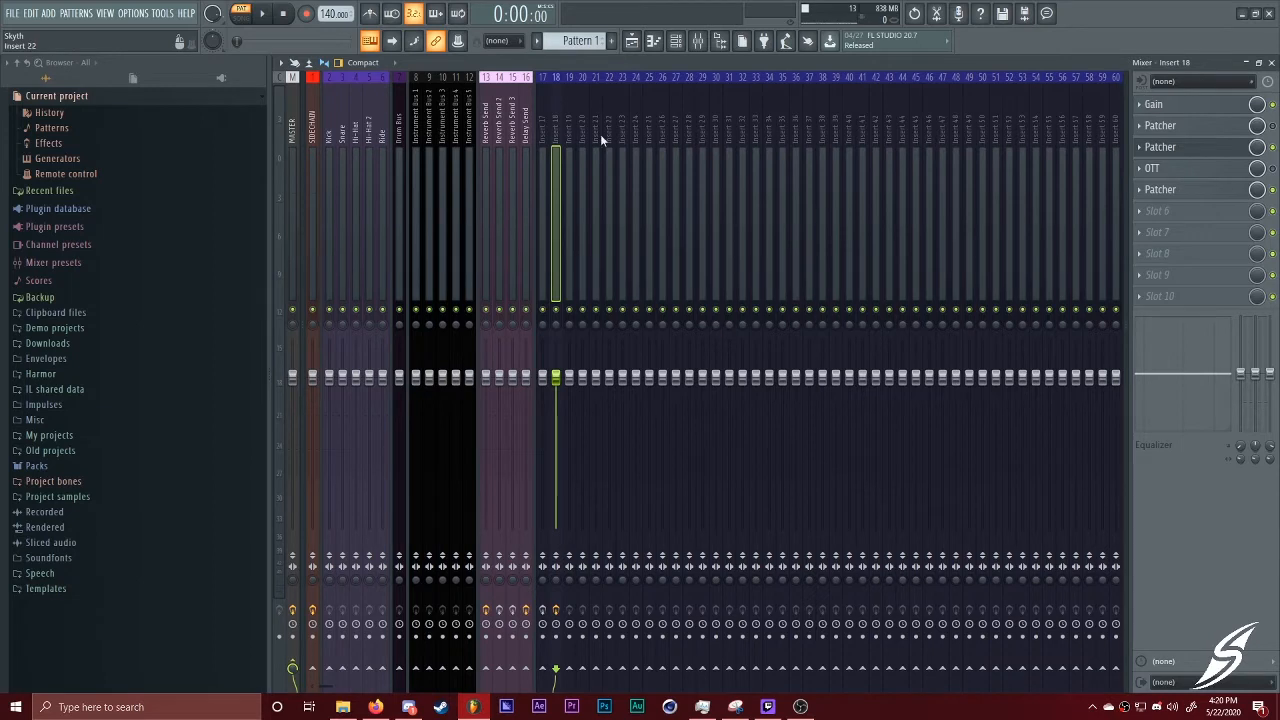
Select mixer insert 17 and inspect its OTT-style Patcher, Dimension Expander and FabFilter Pro-Q 2 effects
{"action": "left_click", "coordinate": [545, 200]}
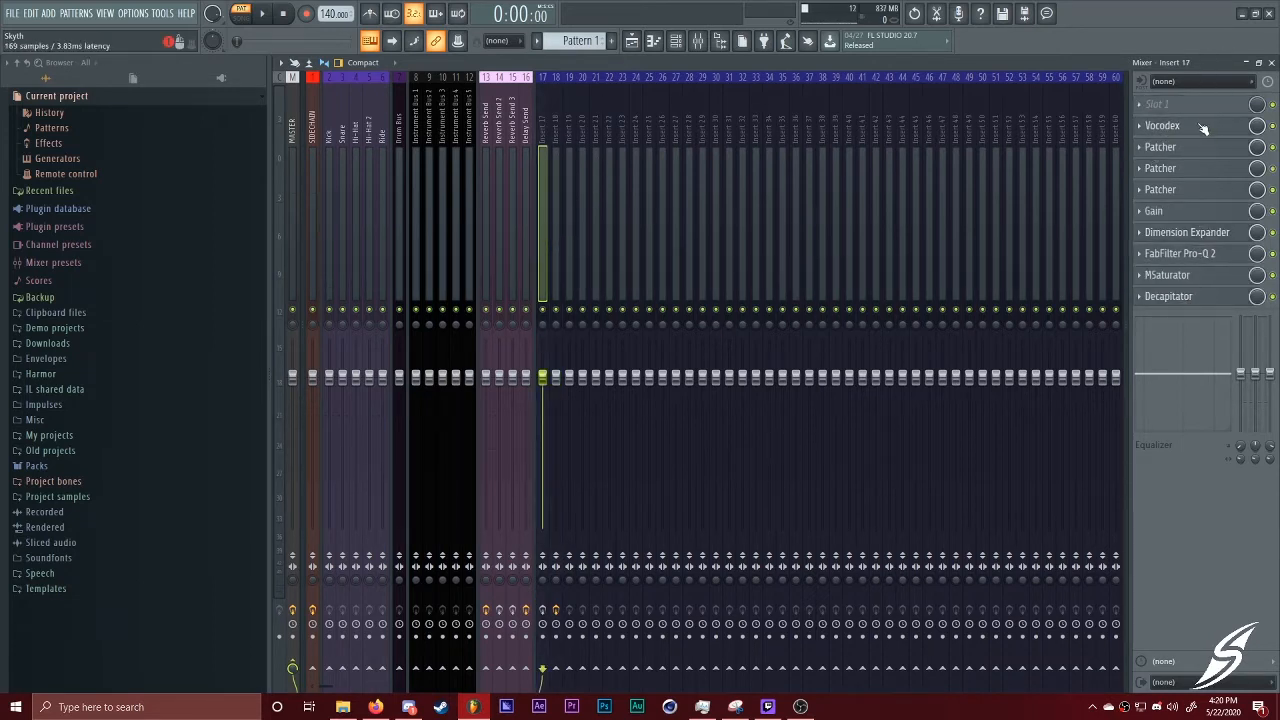
{"action": "left_click", "coordinate": [1176, 170]}
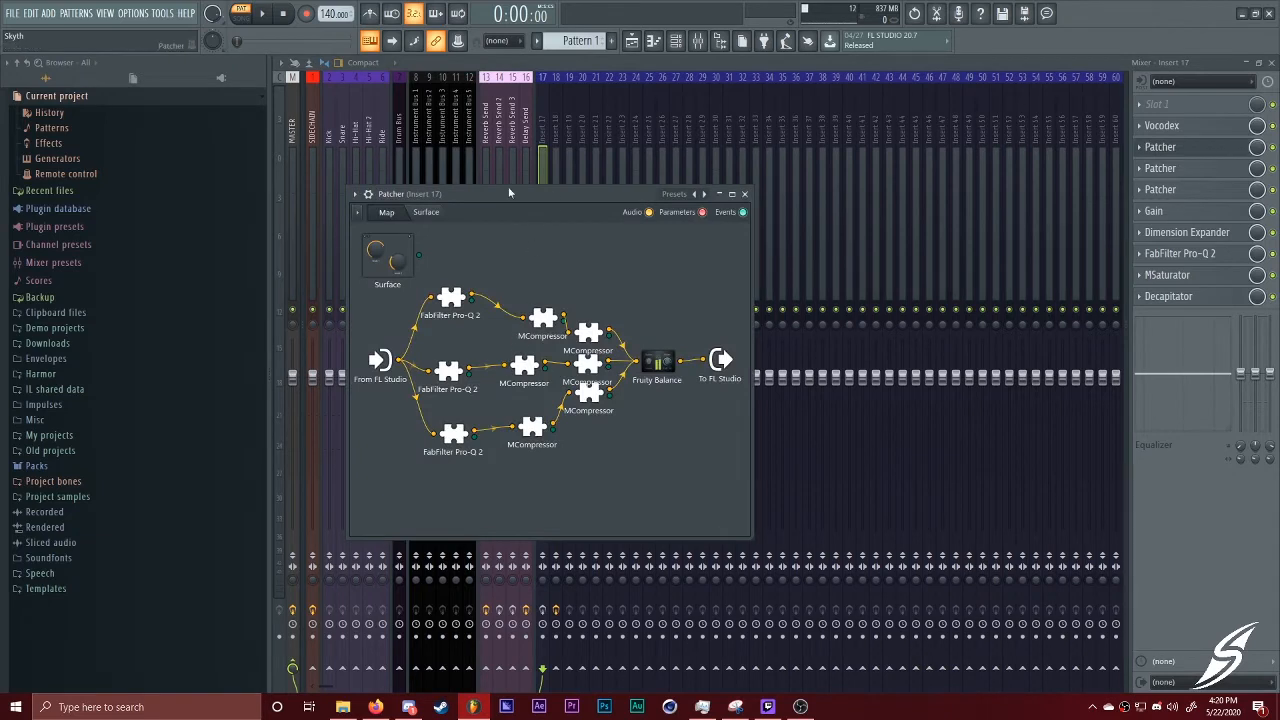
{"action": "left_click", "coordinate": [1193, 160]}
{"action": "left_click", "coordinate": [1180, 232]}
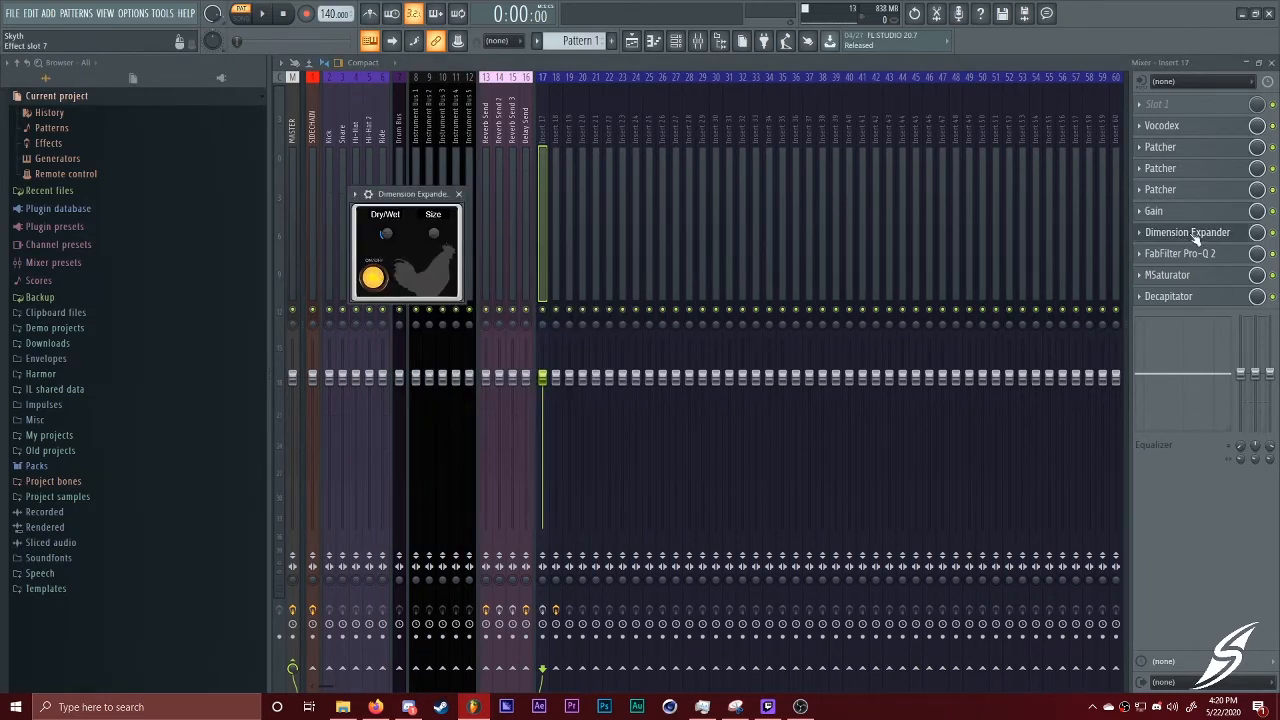
{"action": "left_click", "coordinate": [1195, 236]}
{"action": "left_click", "coordinate": [1190, 253]}
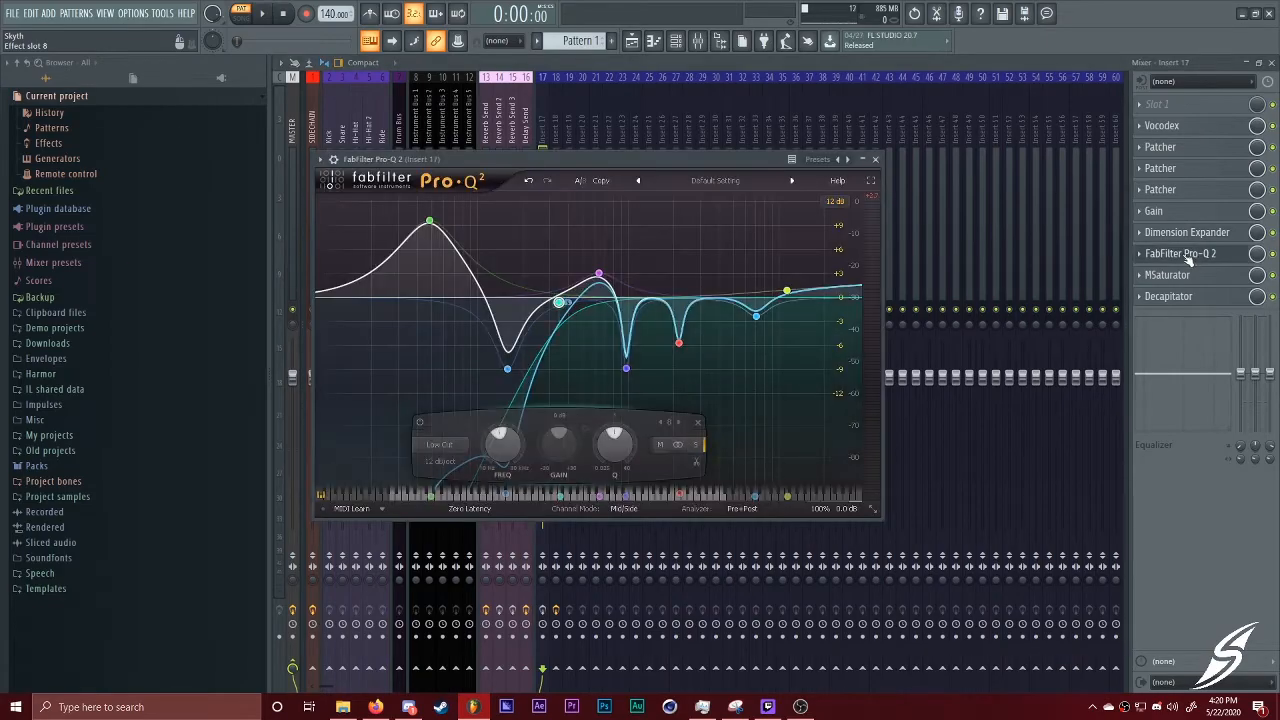
{"action": "left_click", "coordinate": [876, 159]}
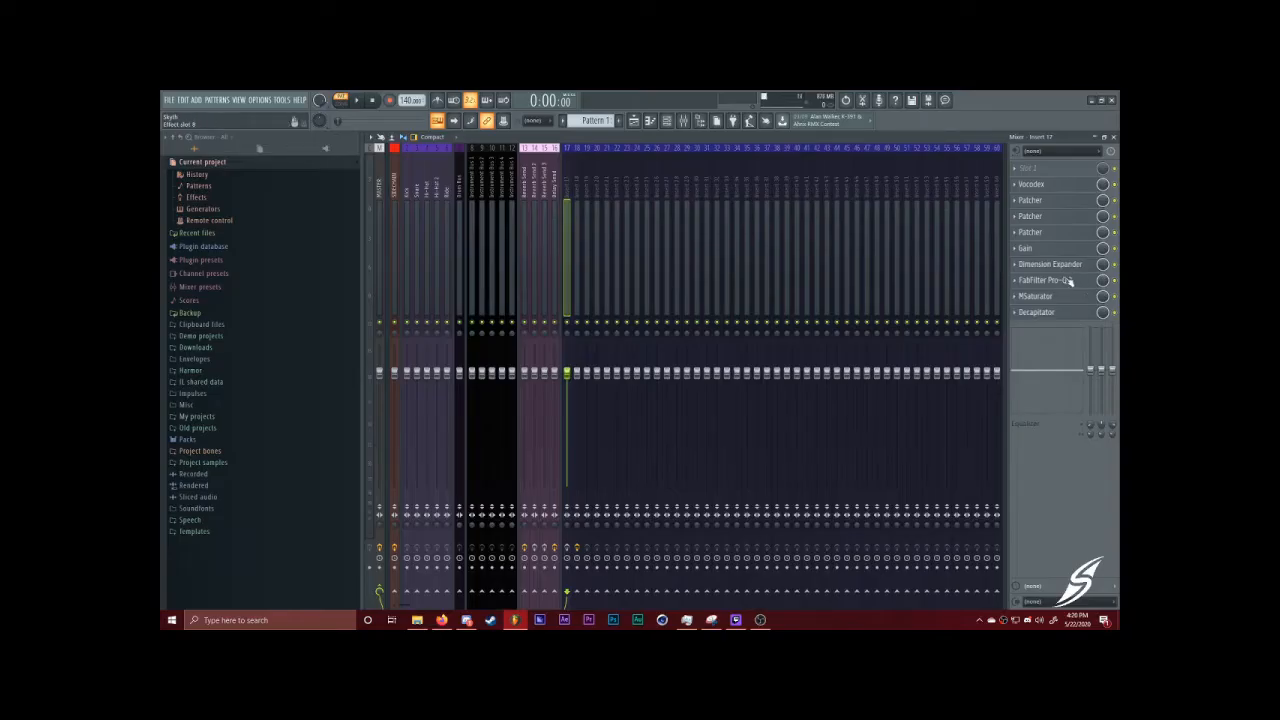
Inspect insert 17's FabFilter Pro-Q 2 again, followed by its MSaturator and Decapitator, closing each plugin
{"action": "left_click", "coordinate": [1066, 281]}
{"action": "left_click", "coordinate": [818, 209]}
{"action": "left_click", "coordinate": [1036, 296]}
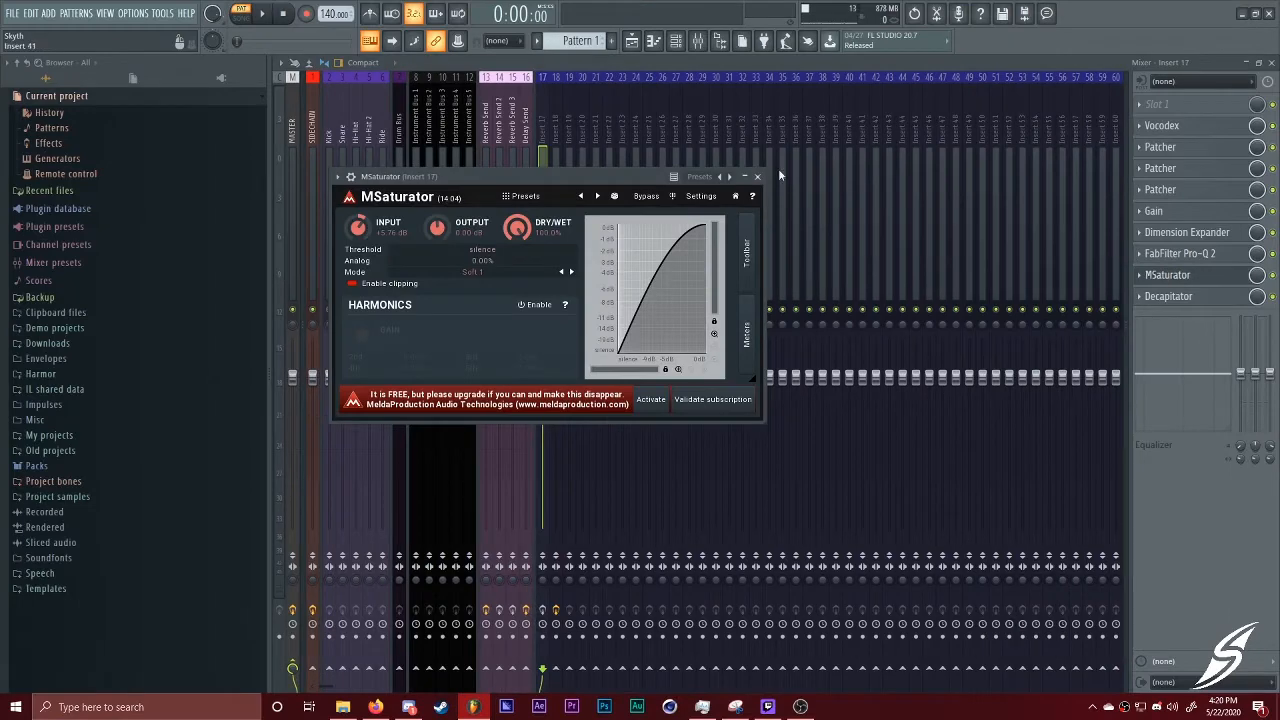
{"action": "left_click", "coordinate": [1190, 275]}
{"action": "left_click", "coordinate": [1198, 298]}
{"action": "left_click", "coordinate": [1198, 300]}
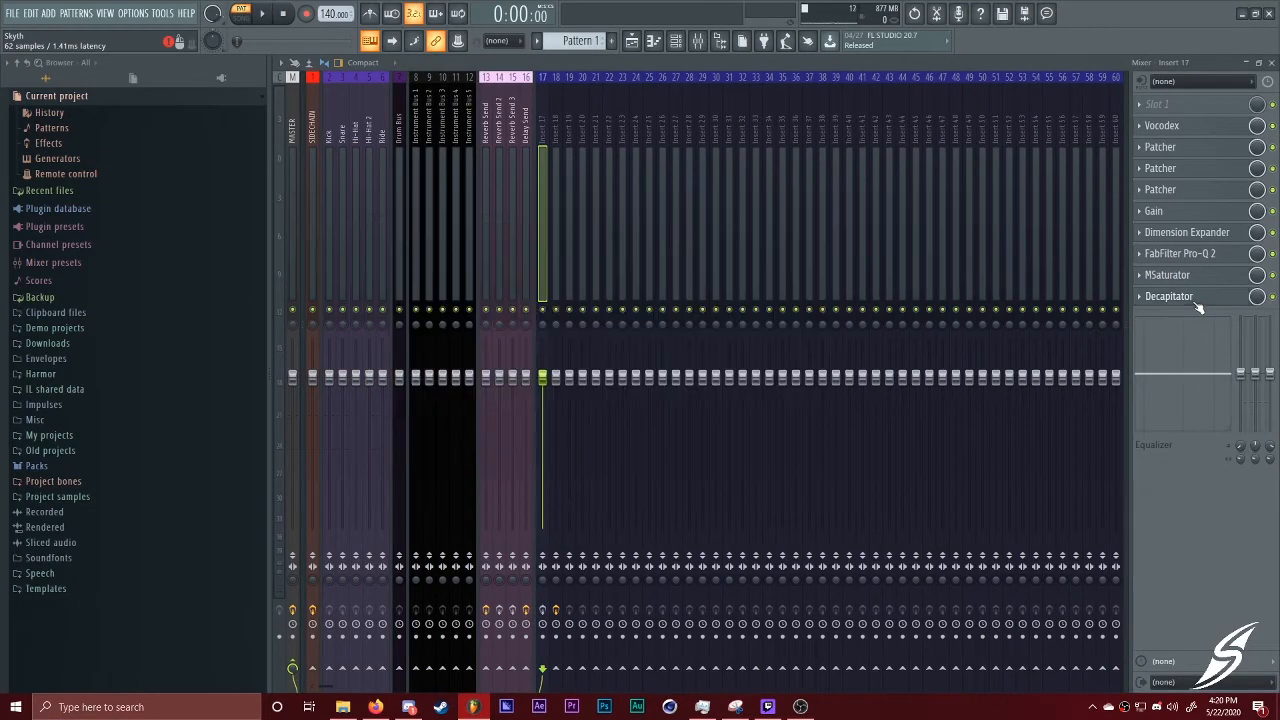
Audition insert 17's effects chain by sweeping Serum's filter cutoff, and close Serum
{"action": "left_click", "coordinate": [684, 52]}
{"action": "left_click", "coordinate": [577, 396]}
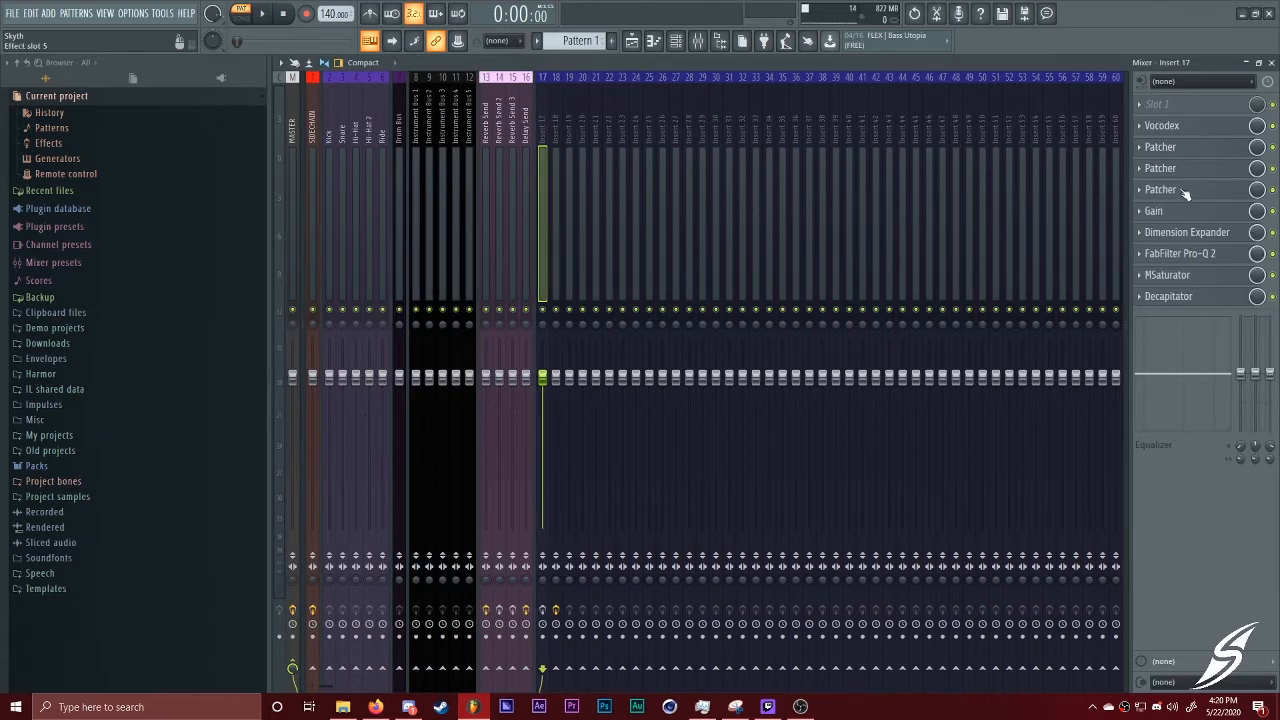
{"action": "left_click", "coordinate": [676, 40]}
{"action": "left_click", "coordinate": [600, 388]}
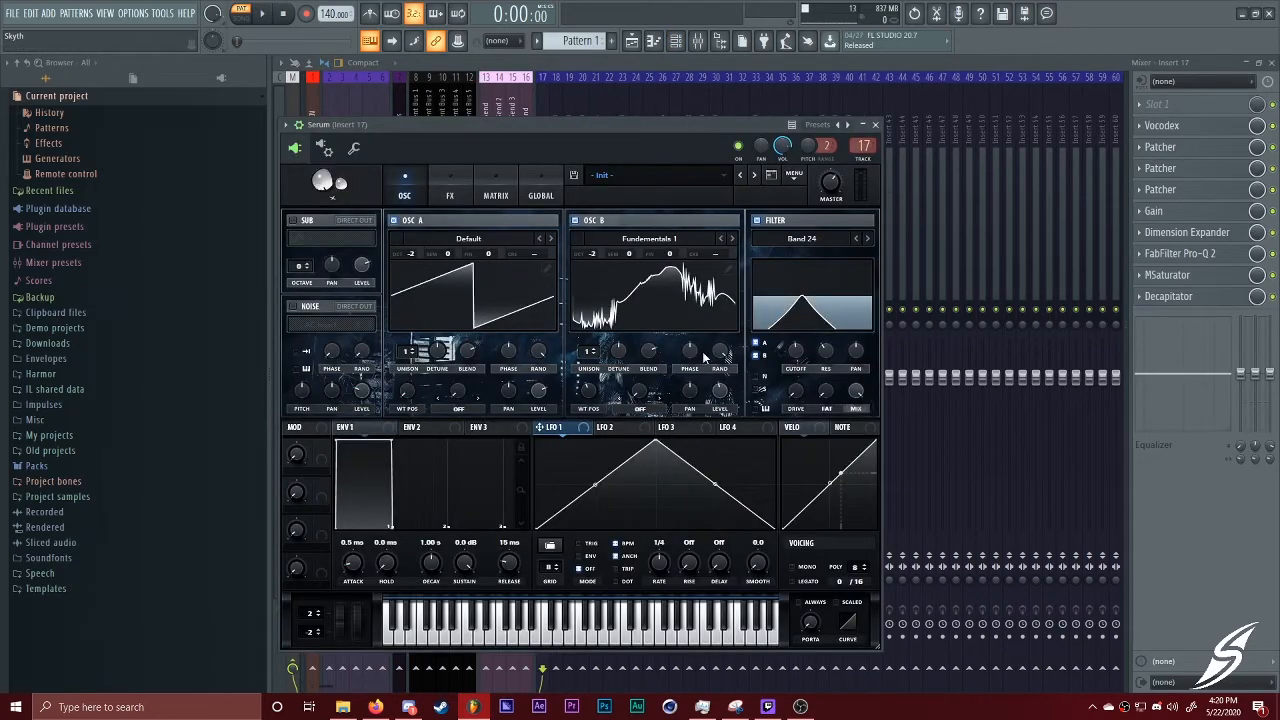
{"action": "mouse_move", "coordinate": [796, 352]}
{"action": "left_mouse_down"}
{"action": "mouse_move", "coordinate": [792, 392]}
{"action": "mouse_move", "coordinate": [799, 352]}
{"action": "left_mouse_up"}
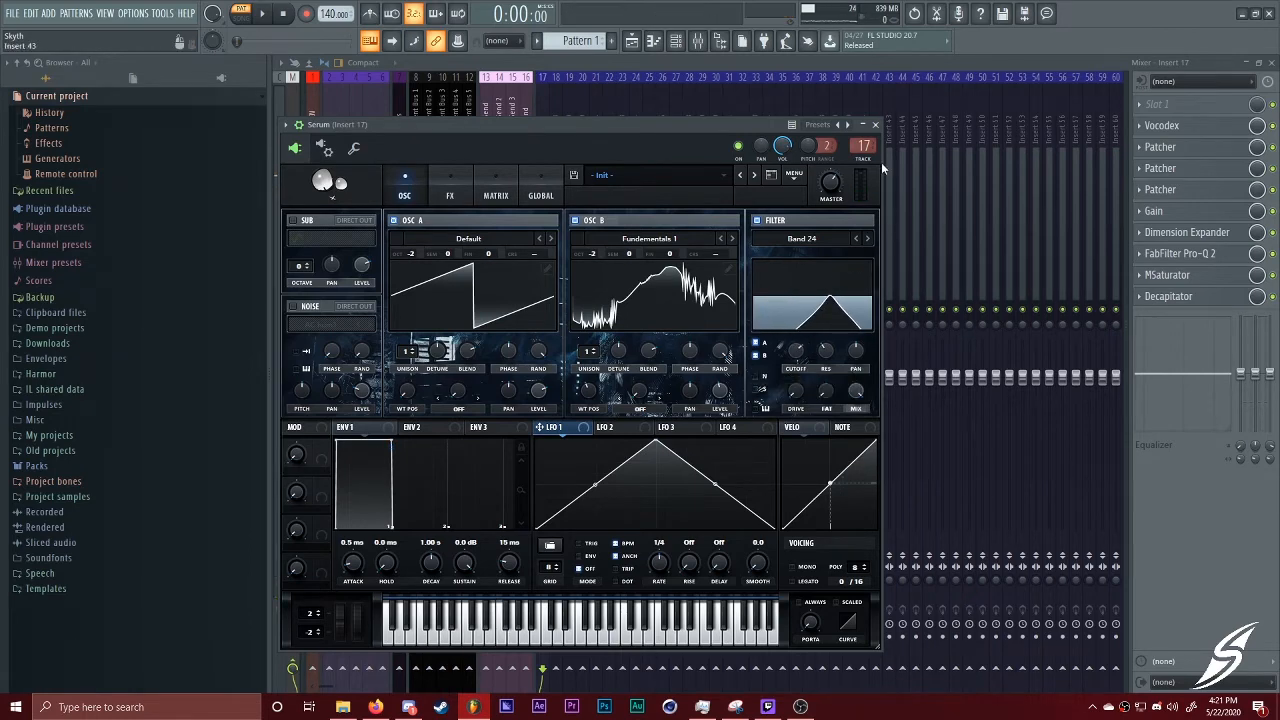
{"action": "left_click", "coordinate": [875, 125]}
Inspect the high-band and mid-band FabFilter Pro-Q 2 filters and the high band's first MCompressor in insert 17's Patcher, closing each plugin
{"action": "left_click", "coordinate": [839, 245]}
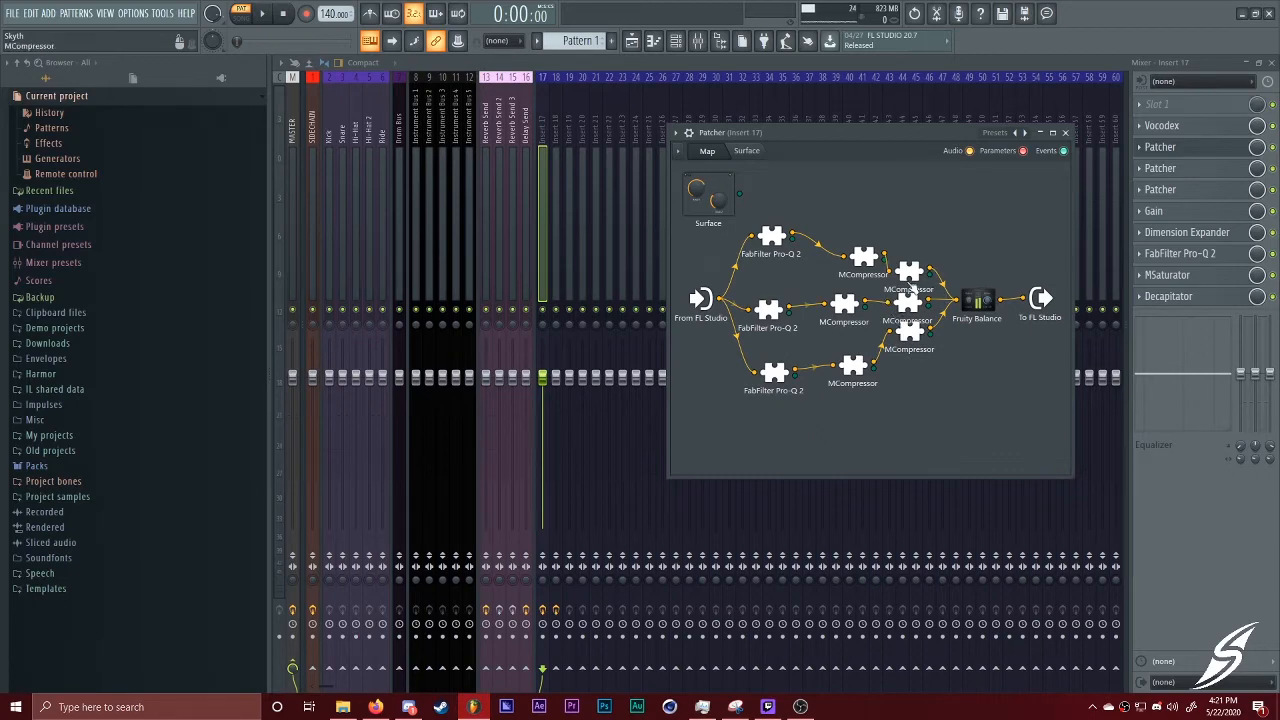
{"action": "double_click", "coordinate": [773, 245]}
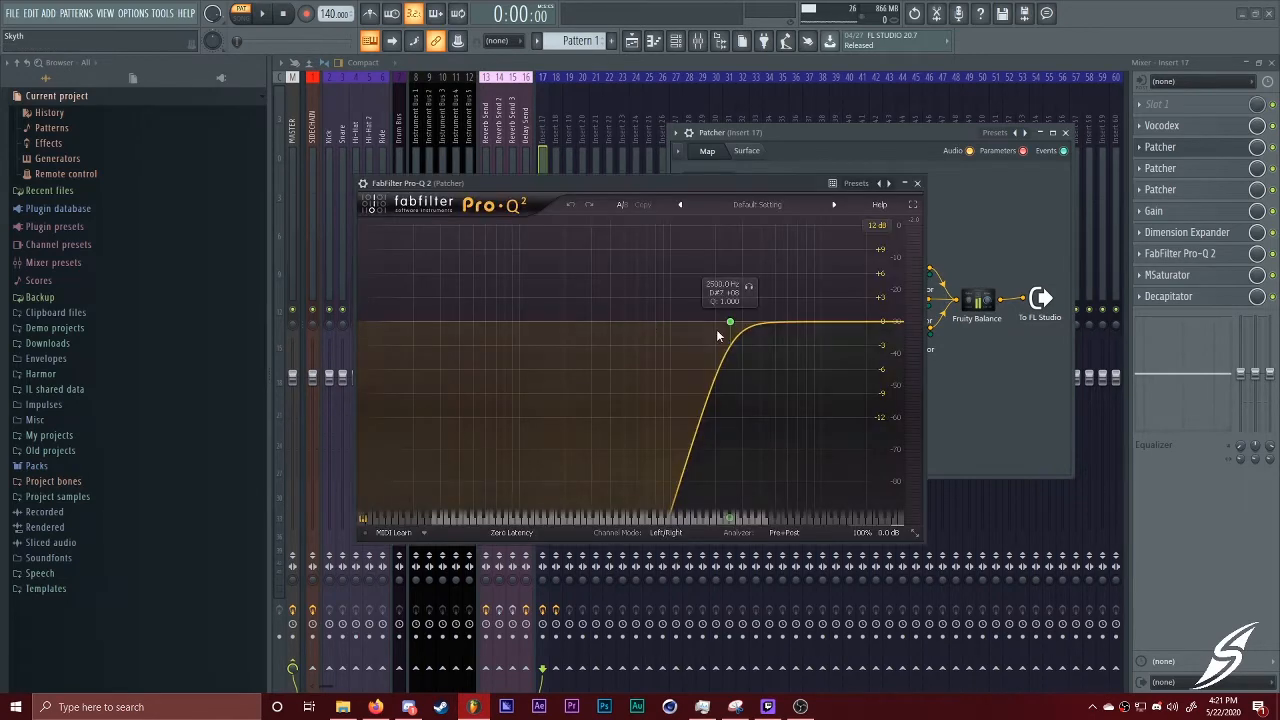
{"action": "left_click_drag", "start_coordinate": [694, 322], "coordinate": [731, 322]}
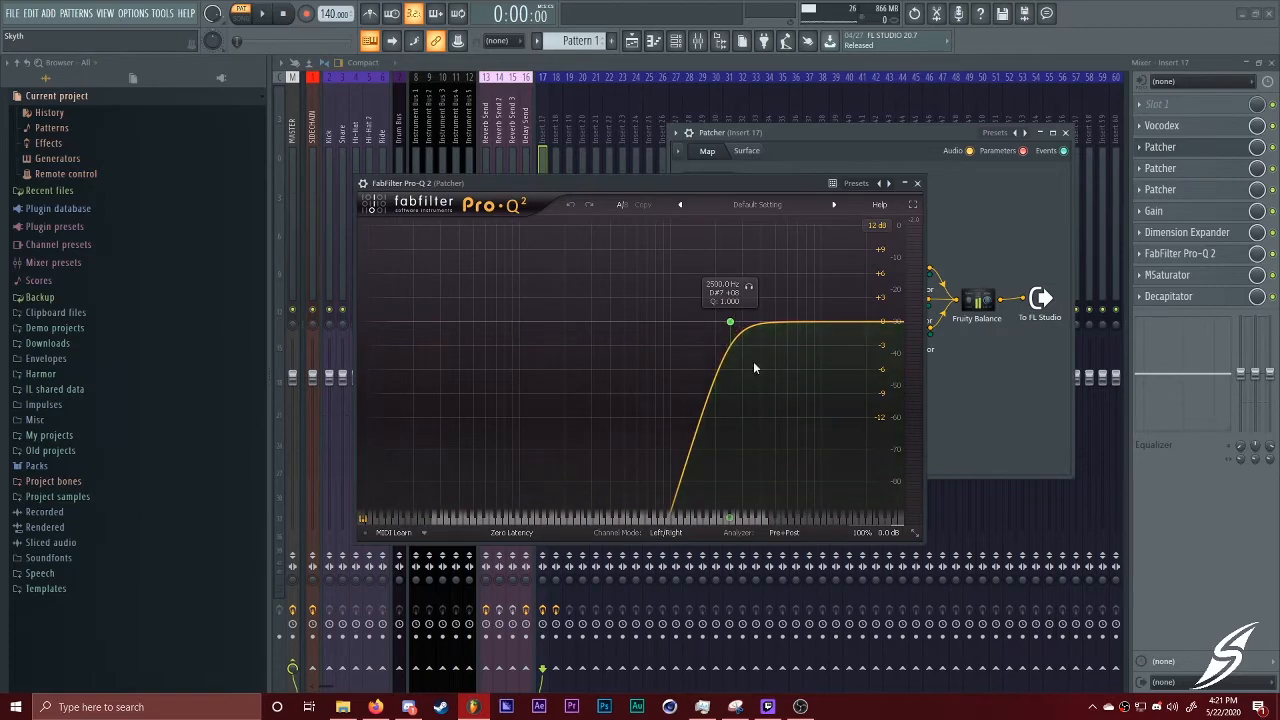
{"action": "left_click", "coordinate": [917, 184]}
{"action": "double_click", "coordinate": [770, 310]}
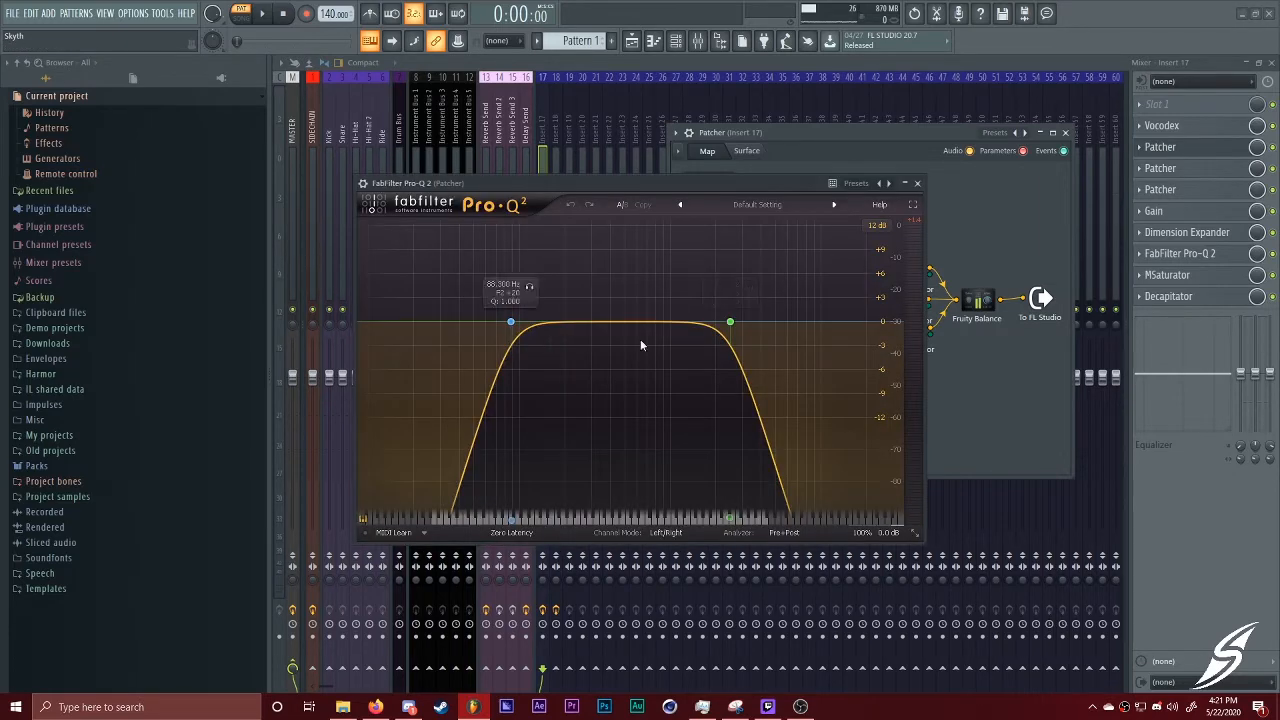
{"action": "left_click", "coordinate": [917, 183]}
{"action": "double_click", "coordinate": [866, 263]}
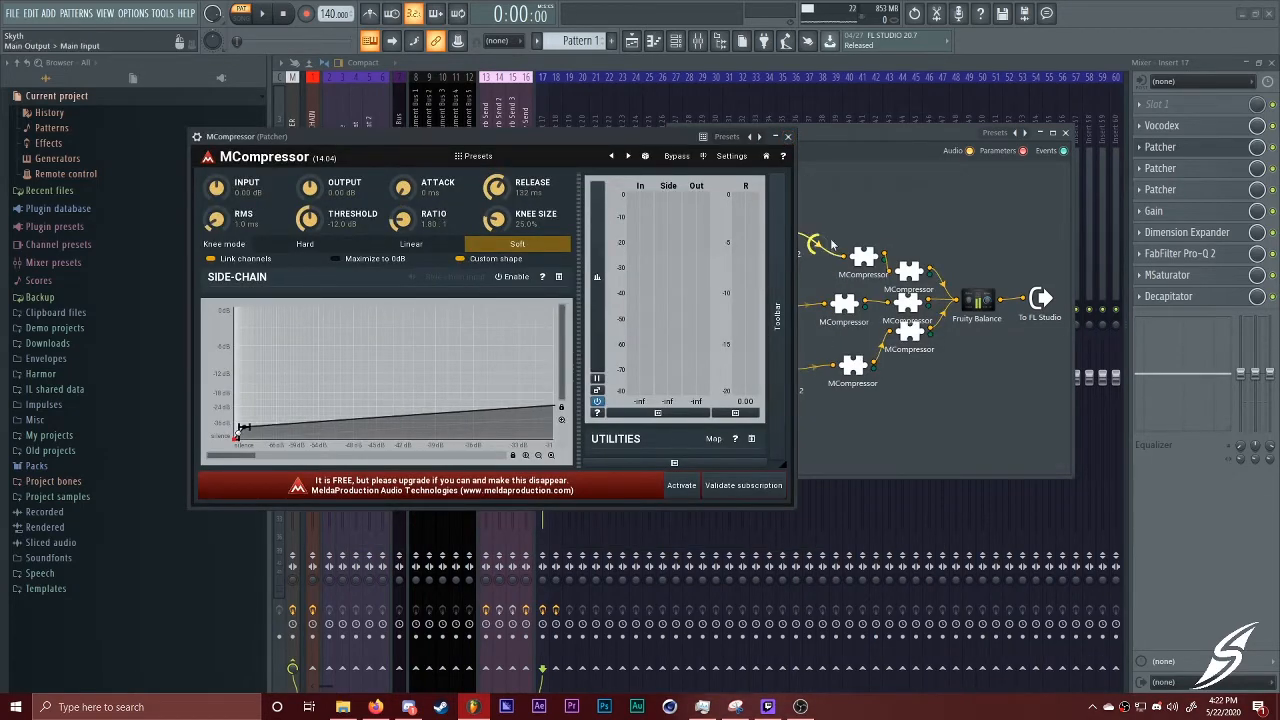
{"action": "left_click", "coordinate": [788, 137]}
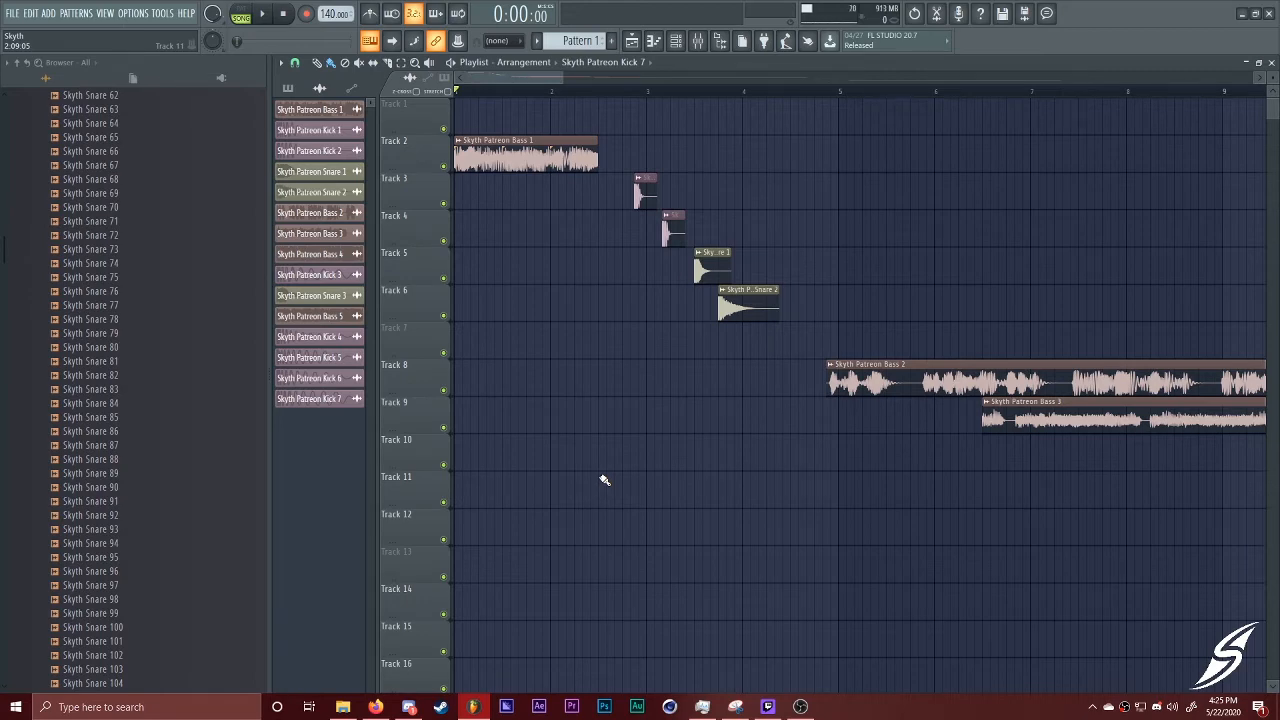
Play the playlist's Skyth Patreon samples and move the Skyth Patreon Bass 3 clip to bar 9 on Track 6
{"action": "key", "text": "space"}
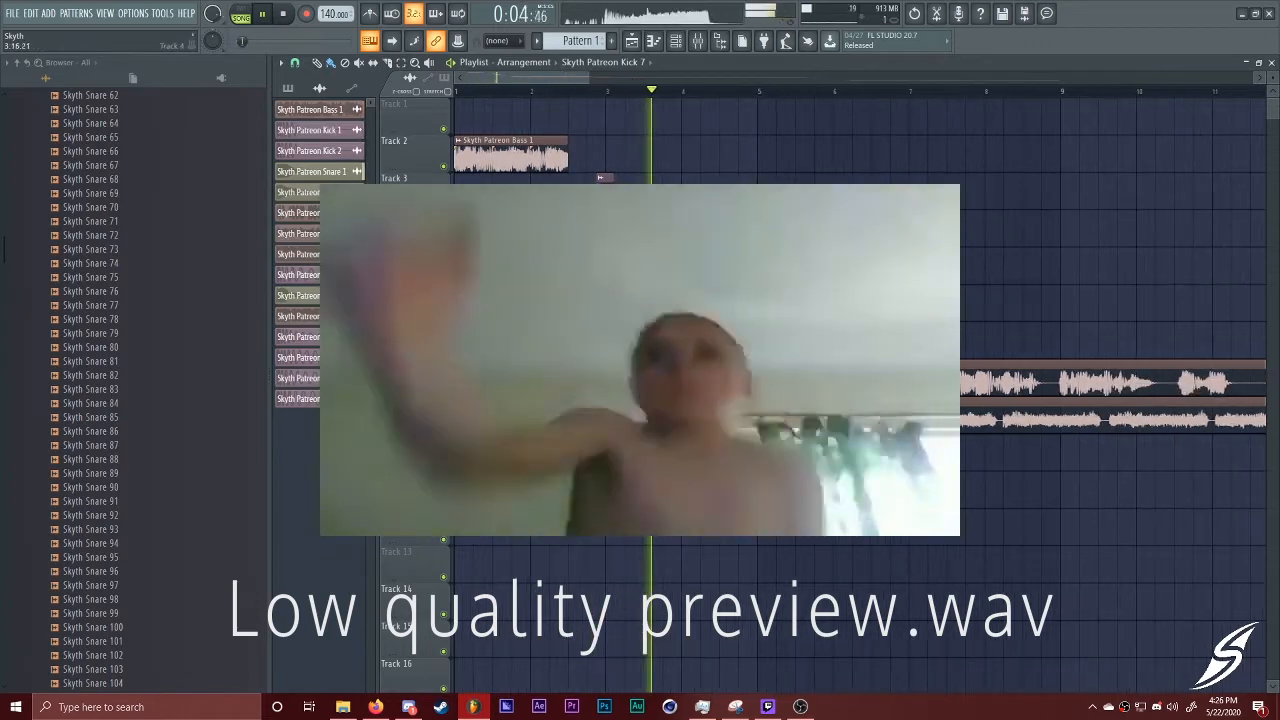
{"action": "scroll", "coordinate": [590, 92], "scroll_direction": "right", "scroll_amount": 2}
{"action": "left_click", "coordinate": [635, 92]}
{"action": "scroll", "coordinate": [704, 130], "scroll_direction": "down", "scroll_amount": 2}
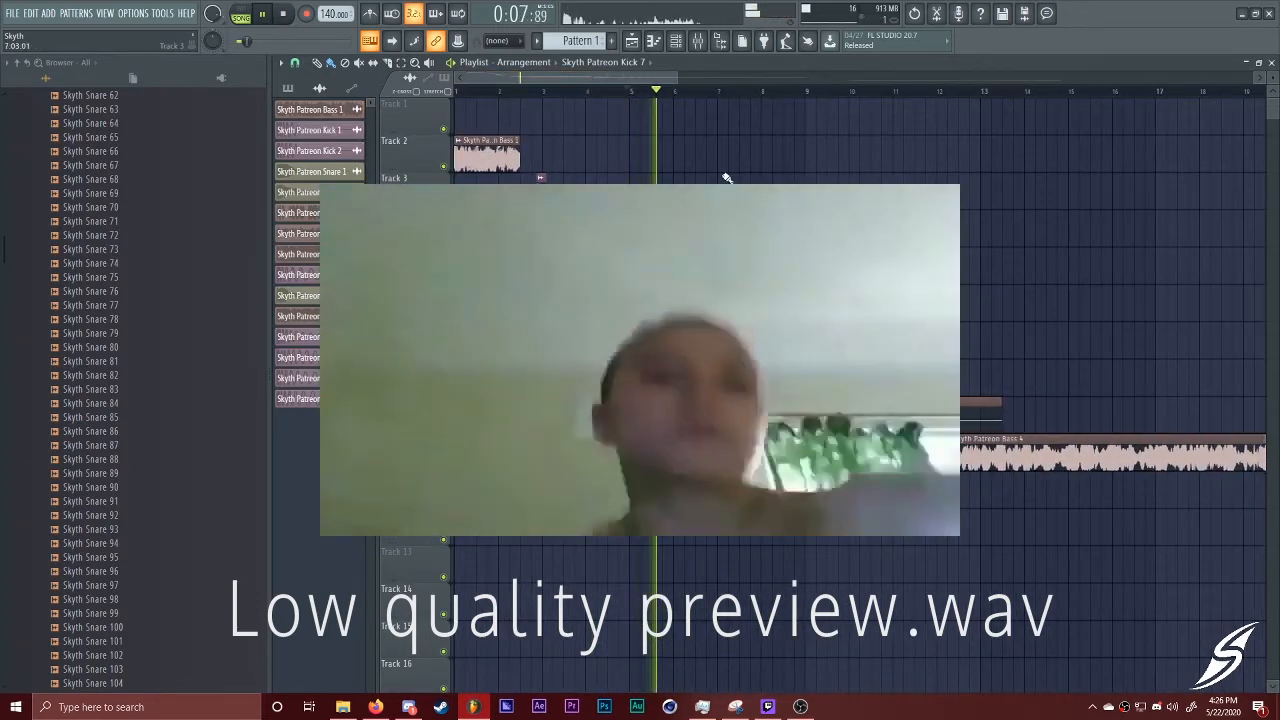
{"action": "left_click_drag", "start_coordinate": [780, 413], "coordinate": [891, 304]}
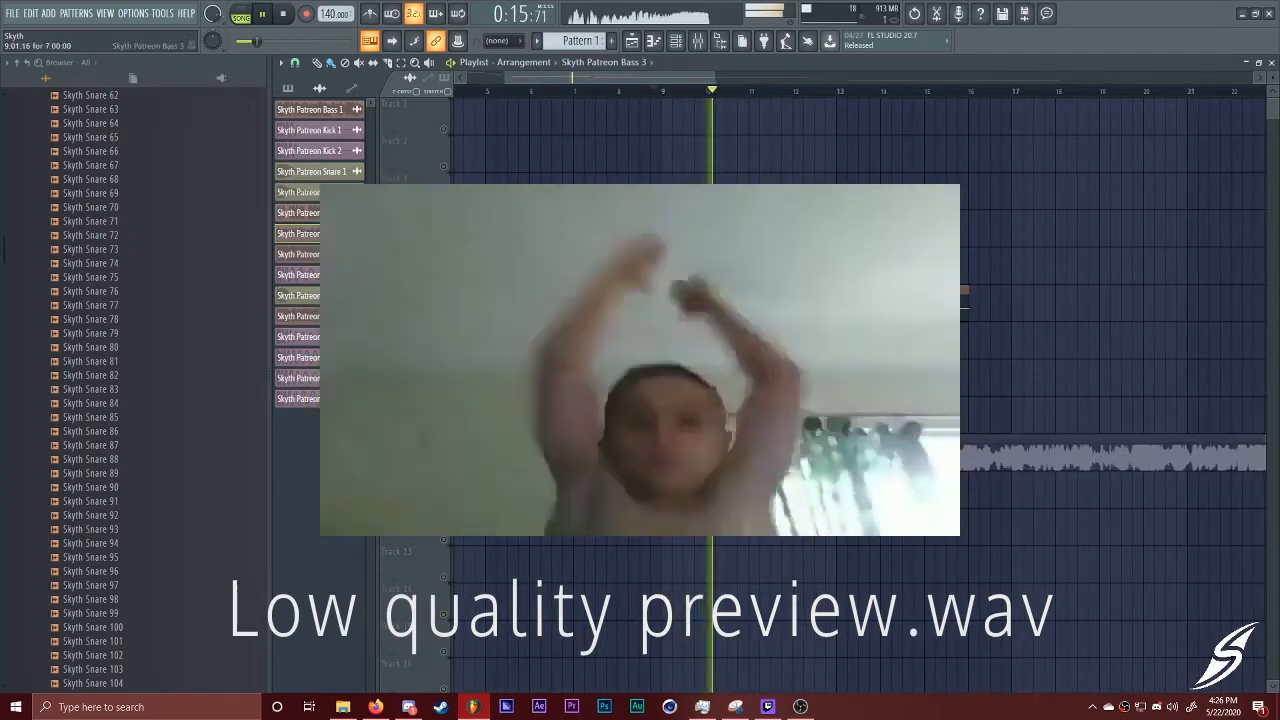